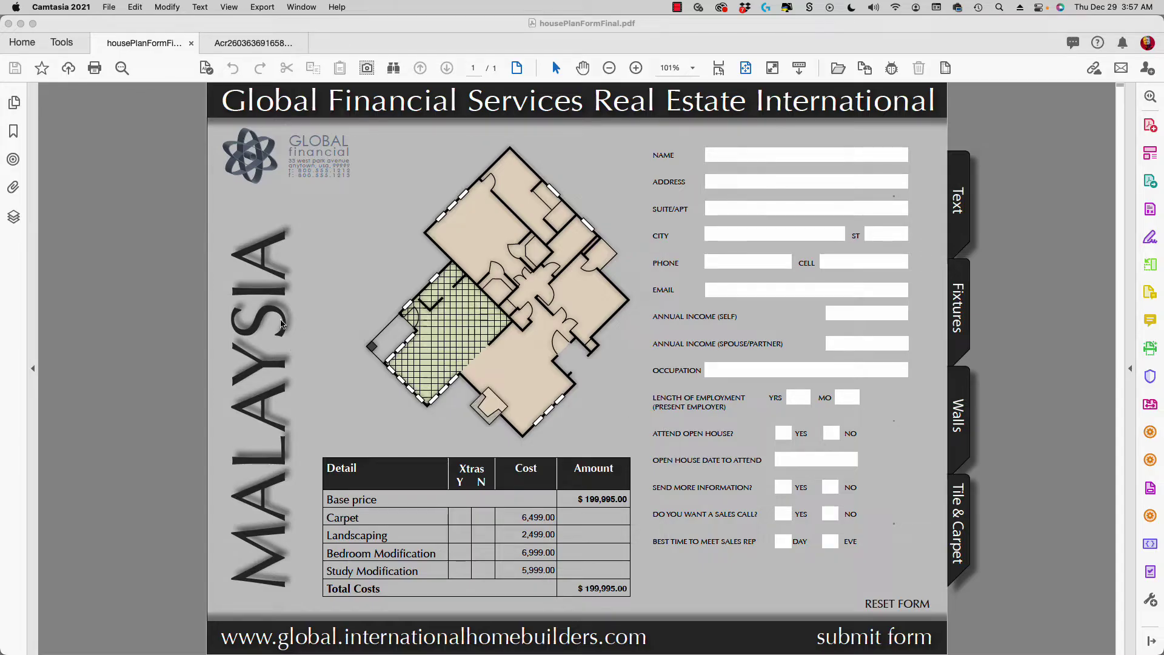
Display the layers of housePlanFormFinal.pdf and expand all entries in the layer list.
{"action": "left_click", "coordinate": [12, 217]}
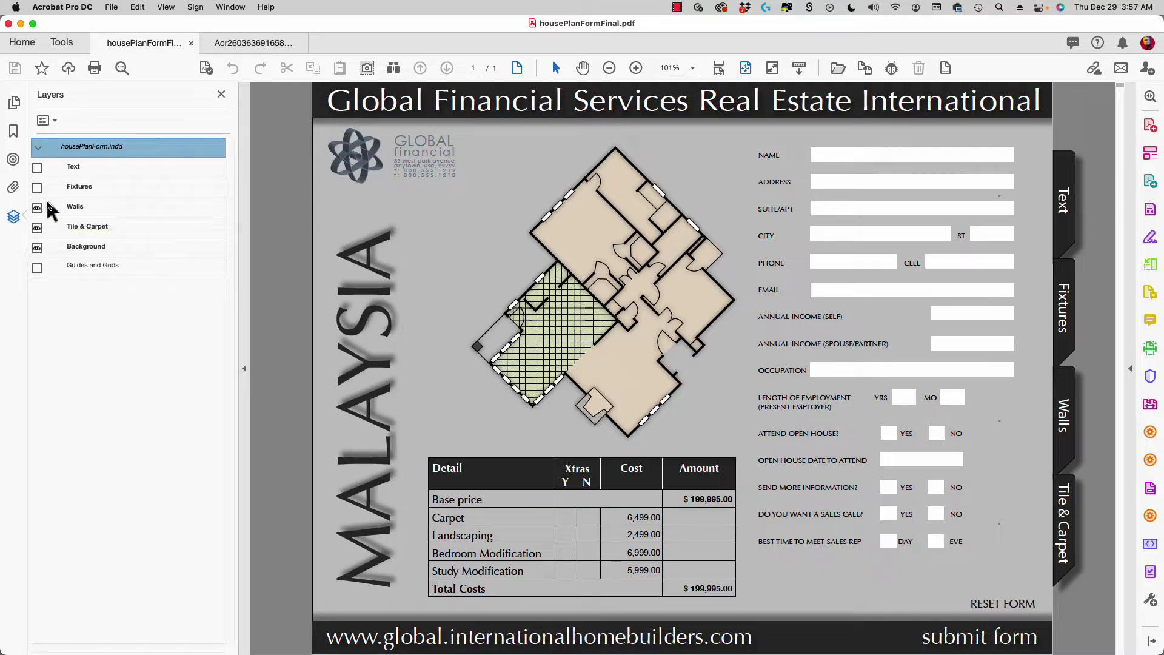
{"action": "left_click", "coordinate": [54, 121]}
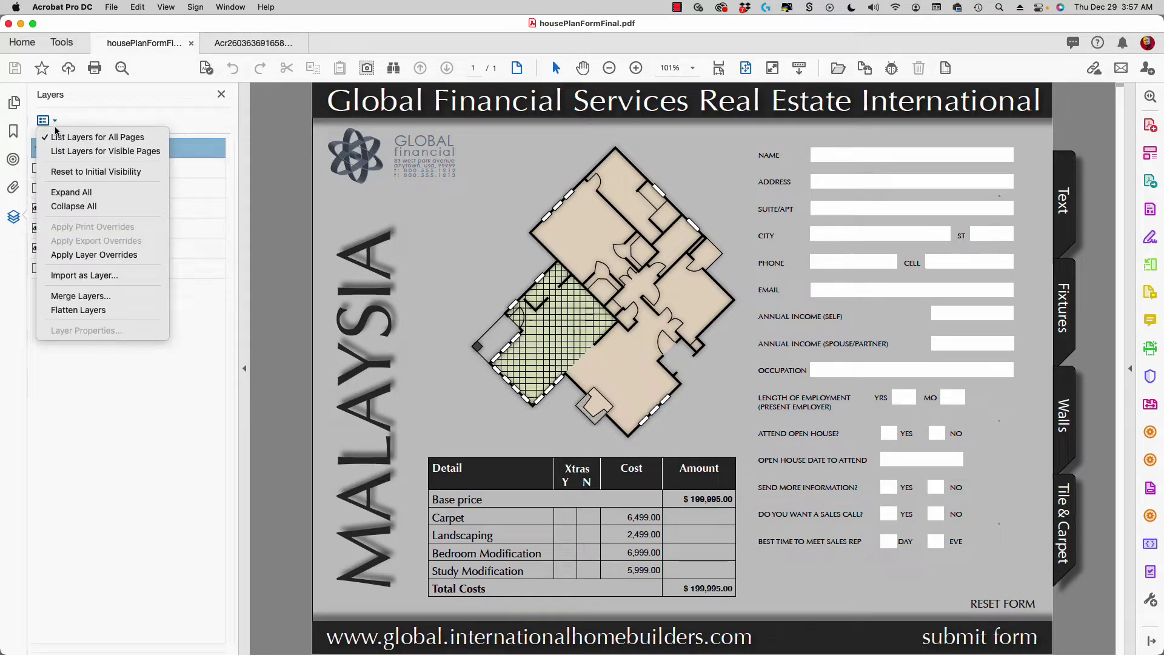
{"action": "left_click", "coordinate": [54, 120]}
{"action": "left_click", "coordinate": [54, 122]}
{"action": "left_click", "coordinate": [112, 192]}
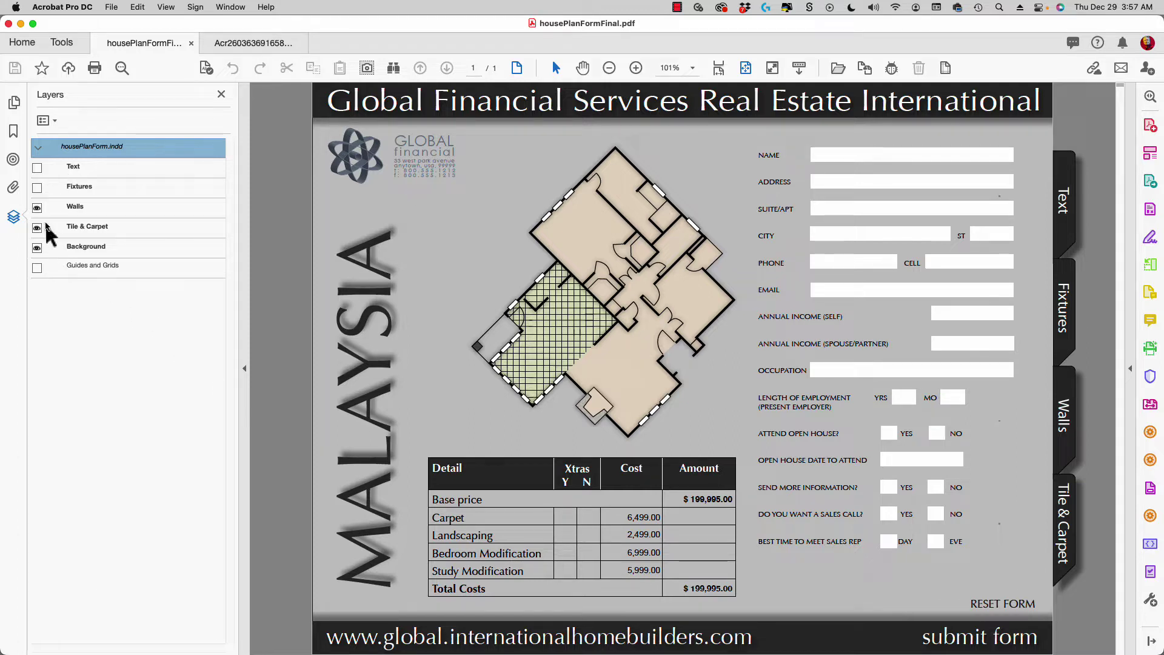
Show and hide the Text layer, and do the same with the Fixtures layer, to preview their content on the floor plan.
{"action": "left_click", "coordinate": [37, 168]}
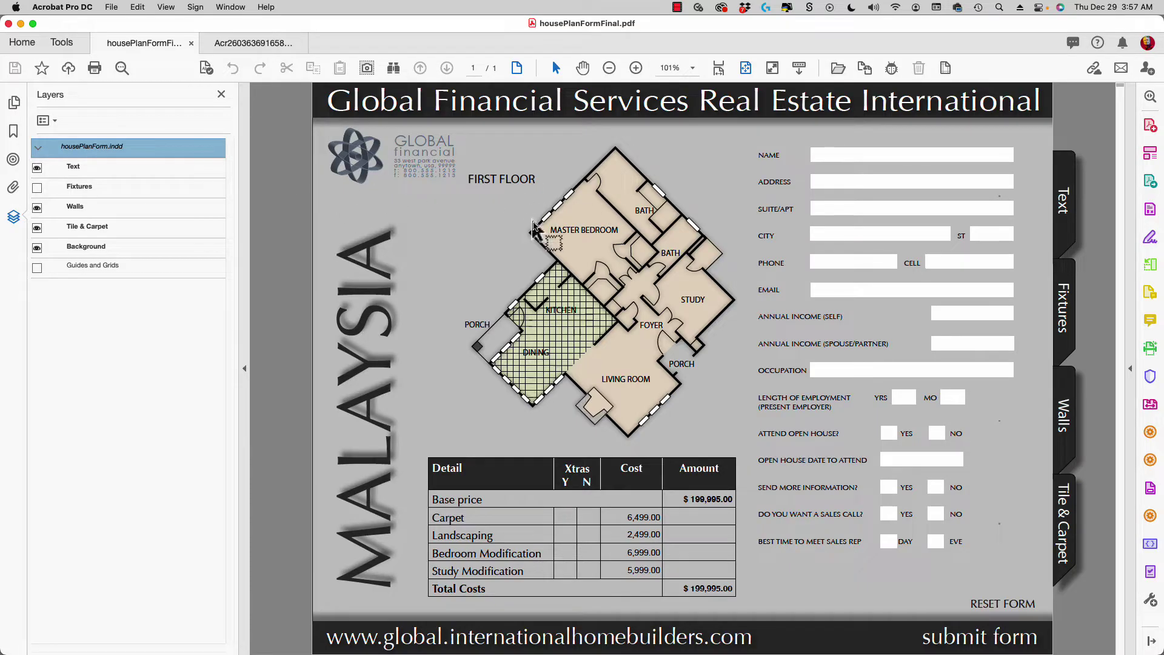
{"action": "left_click", "coordinate": [37, 168]}
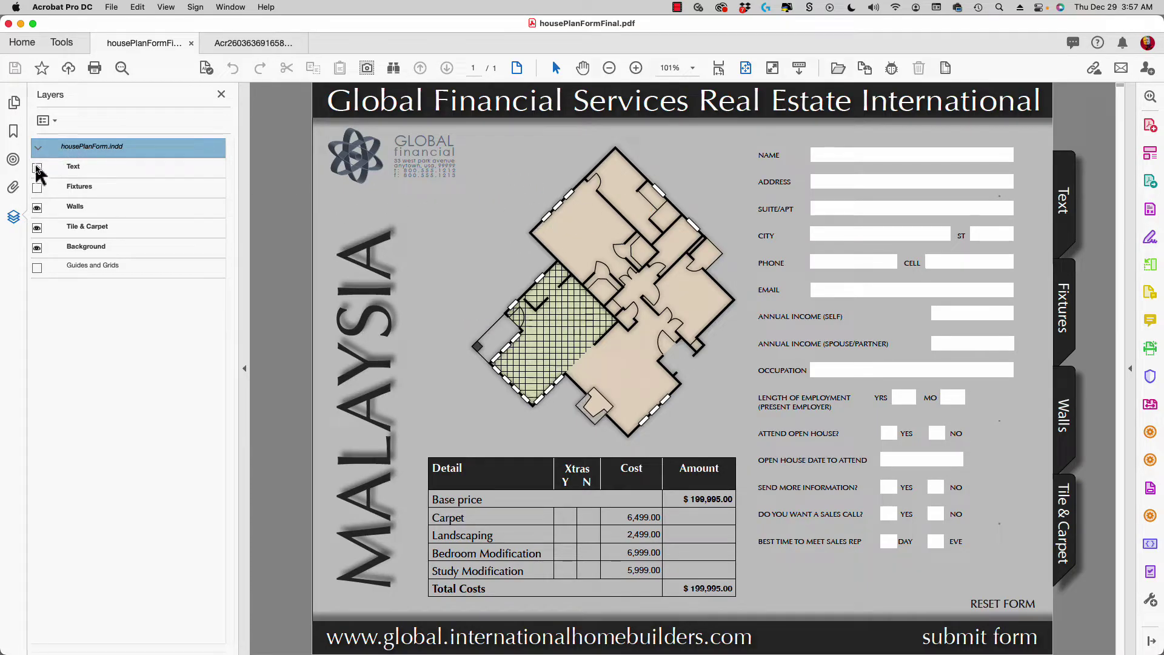
{"action": "left_click", "coordinate": [37, 189]}
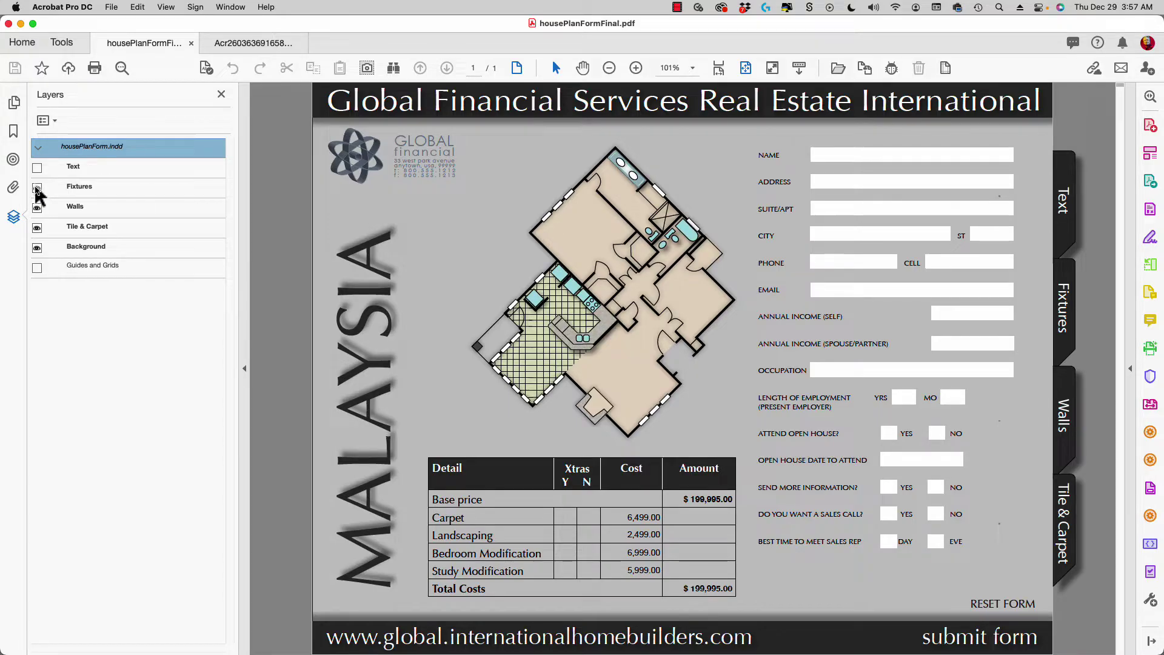
{"action": "left_click", "coordinate": [37, 189]}
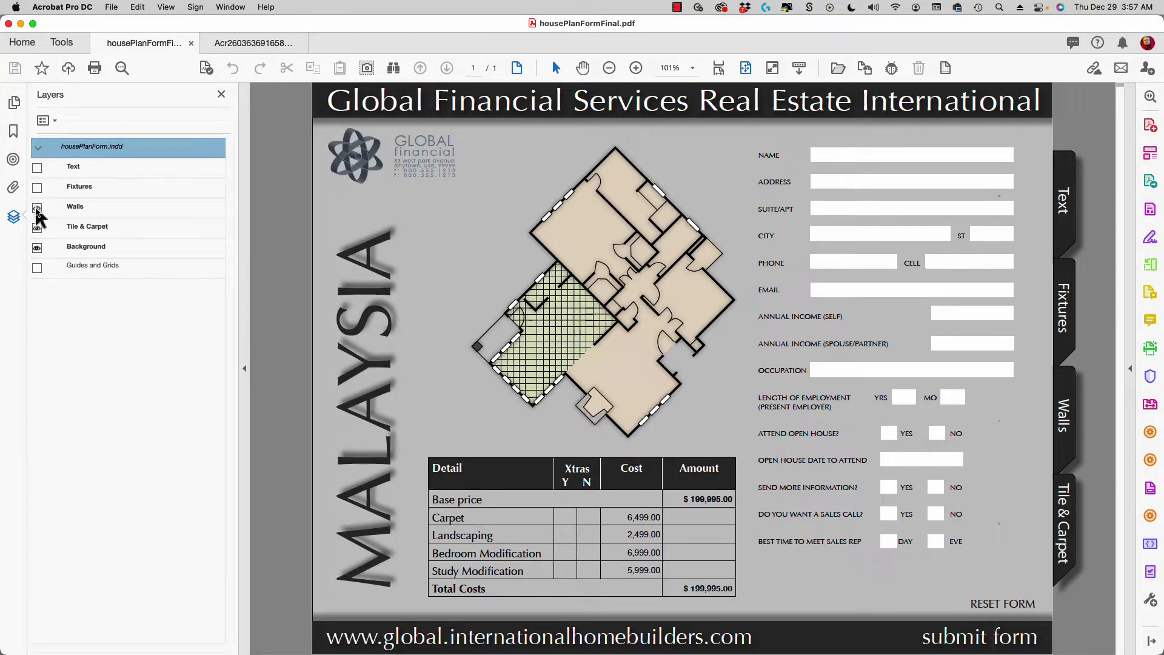
Hide and restore the Walls, Tile & Carpet and Background layers one at a time to inspect what each contains.
{"action": "left_click", "coordinate": [37, 209]}
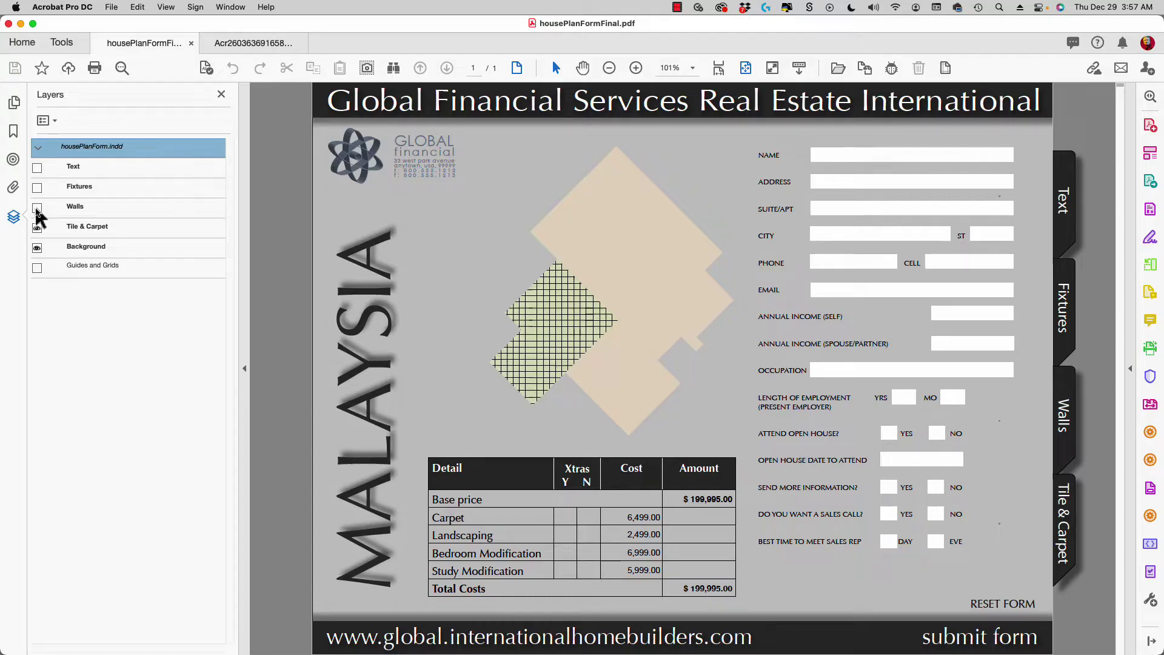
{"action": "left_click", "coordinate": [37, 208]}
{"action": "left_click", "coordinate": [37, 228]}
{"action": "left_click", "coordinate": [37, 228]}
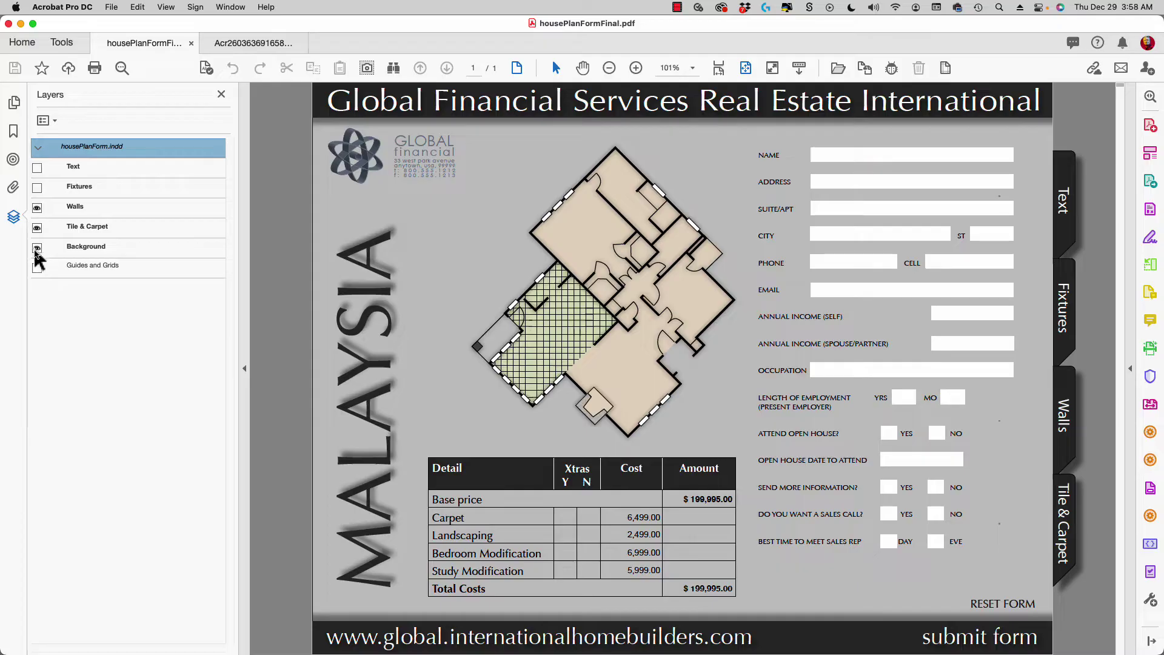
{"action": "left_click", "coordinate": [37, 248]}
{"action": "left_click", "coordinate": [36, 247]}
Switch to the other open document, the blank page, and display its layer list.
{"action": "left_click", "coordinate": [270, 44]}
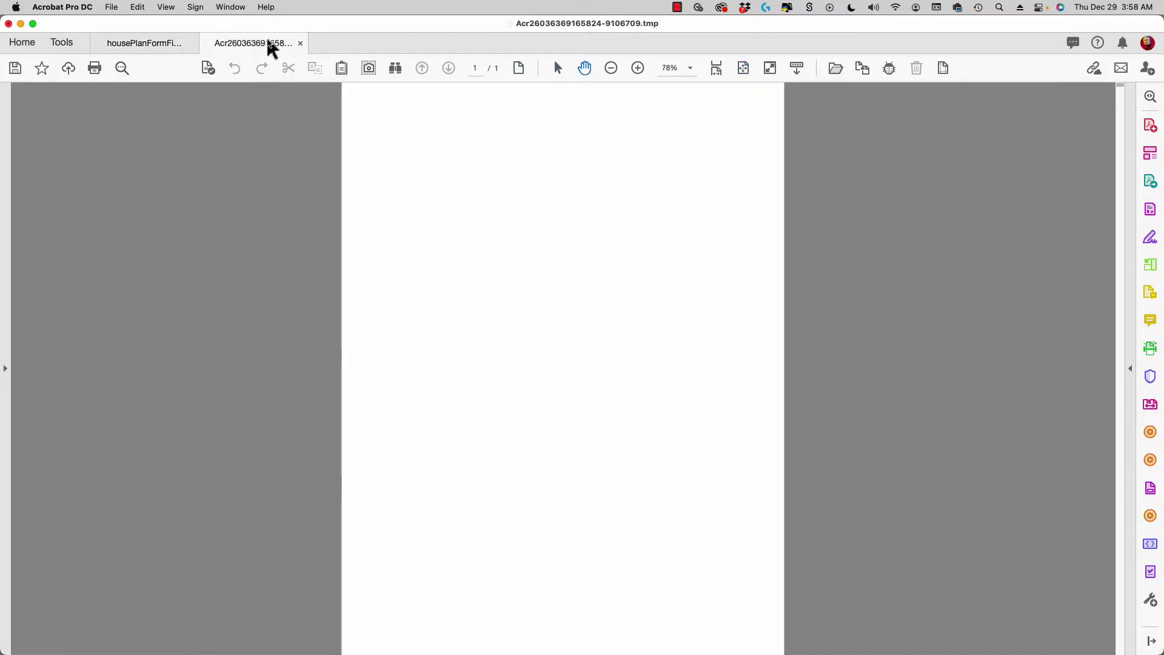
{"action": "left_click", "coordinate": [5, 372]}
{"action": "left_click", "coordinate": [15, 217]}
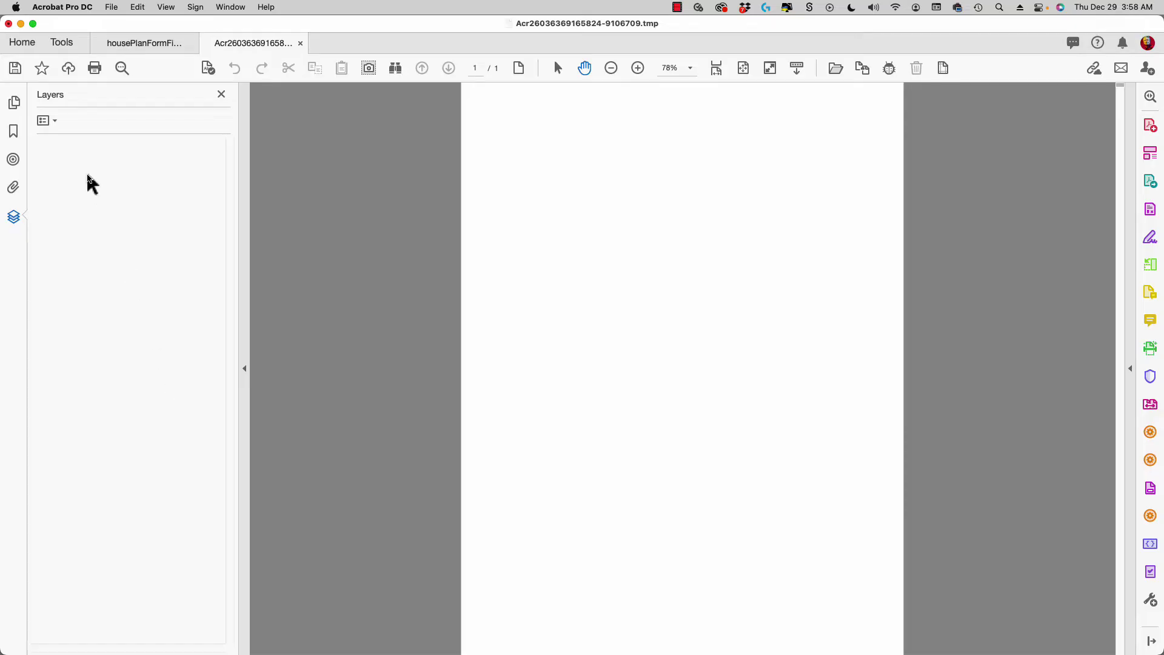
Import page 1 of equipmentInventory.pdf into the blank document as a new layer named "inventory".
{"action": "left_click", "coordinate": [51, 121]}
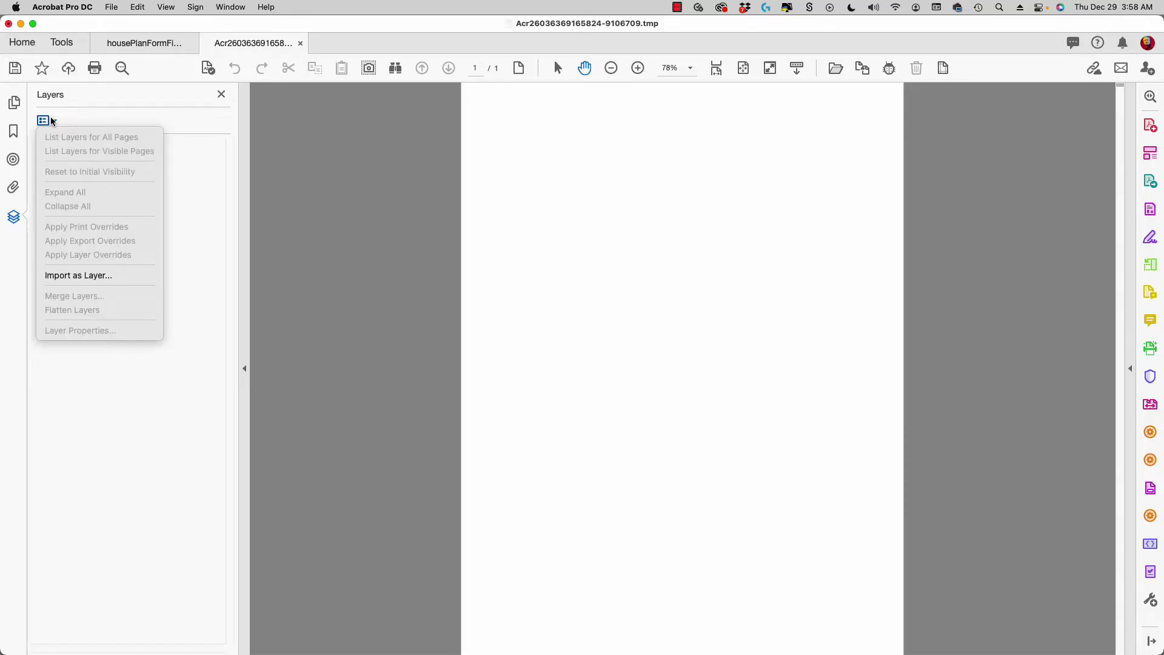
{"action": "left_click", "coordinate": [67, 278]}
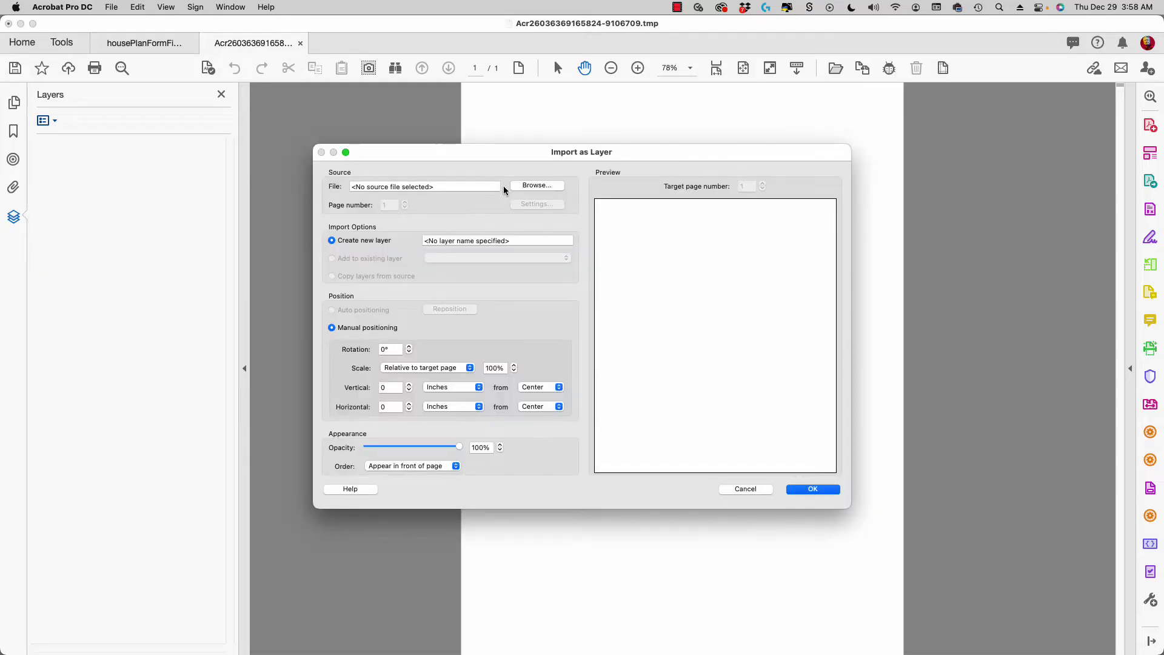
{"action": "left_click", "coordinate": [537, 185]}
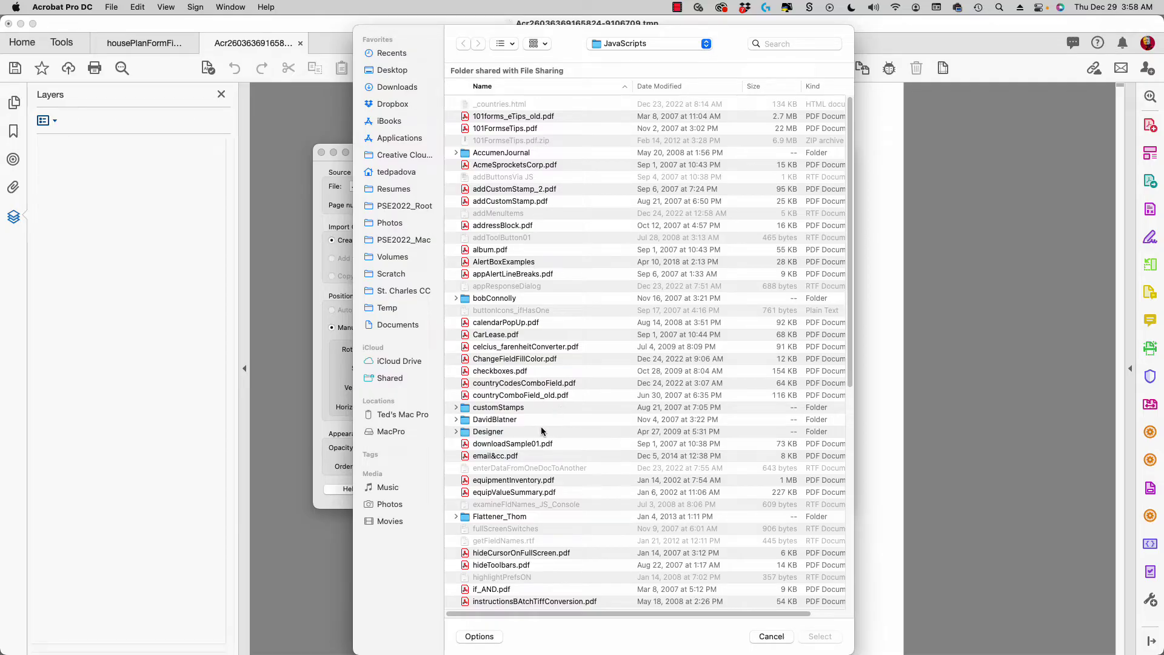
{"action": "left_click", "coordinate": [465, 481]}
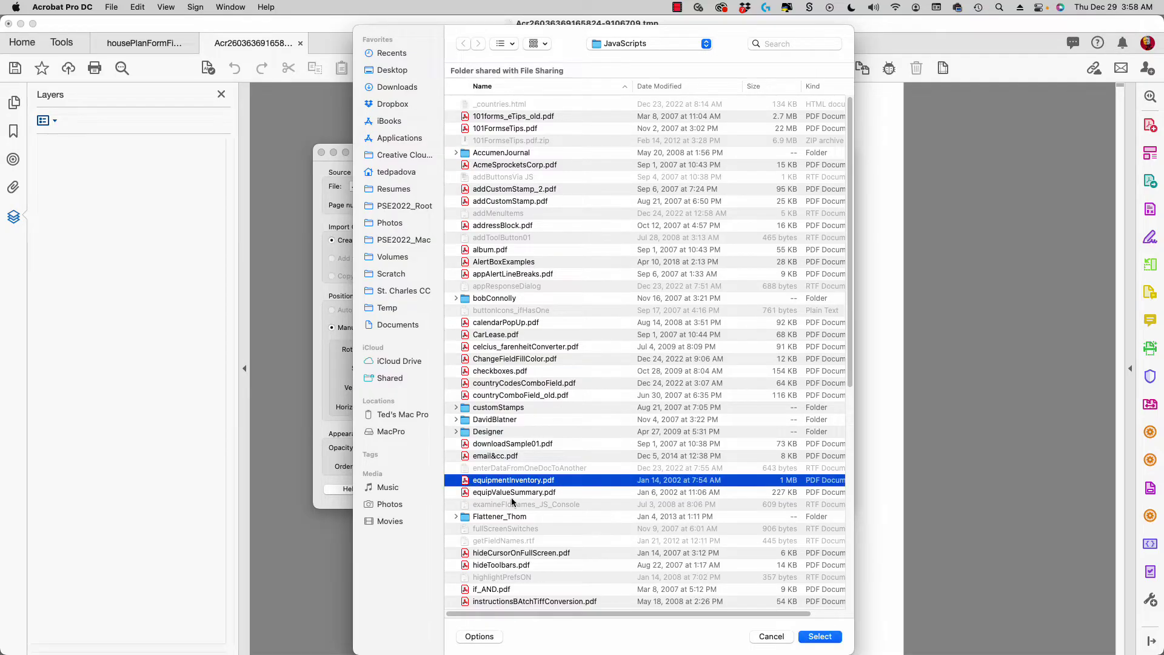
{"action": "left_click", "coordinate": [820, 636]}
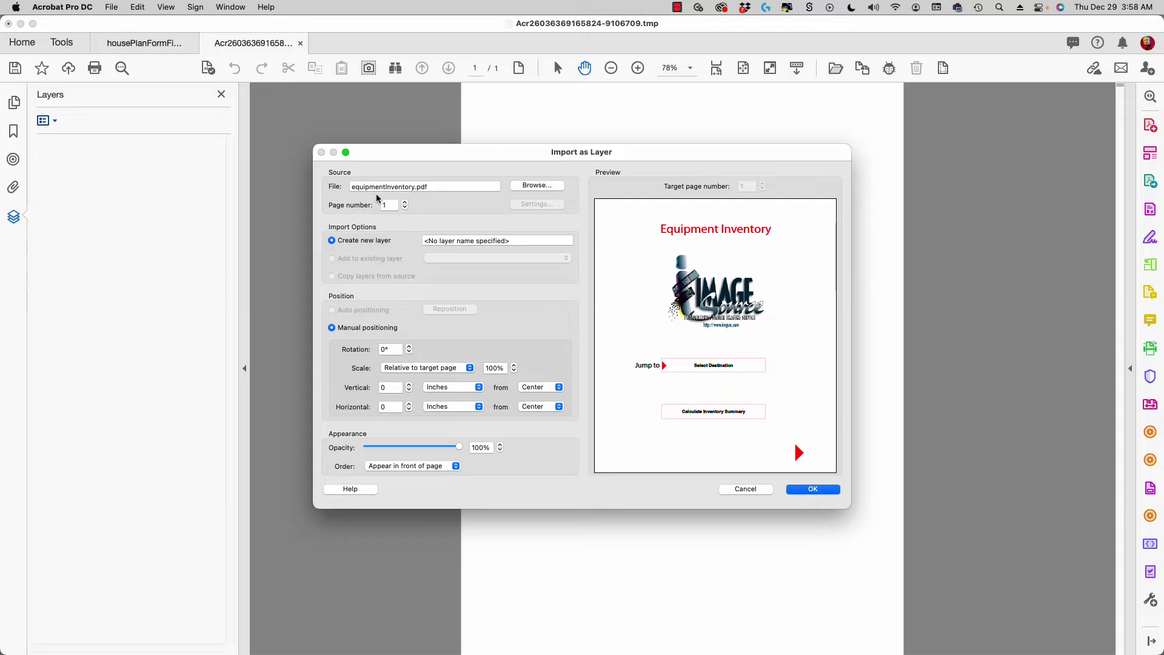
{"action": "left_click_drag", "start_coordinate": [503, 241], "coordinate": [403, 241]}
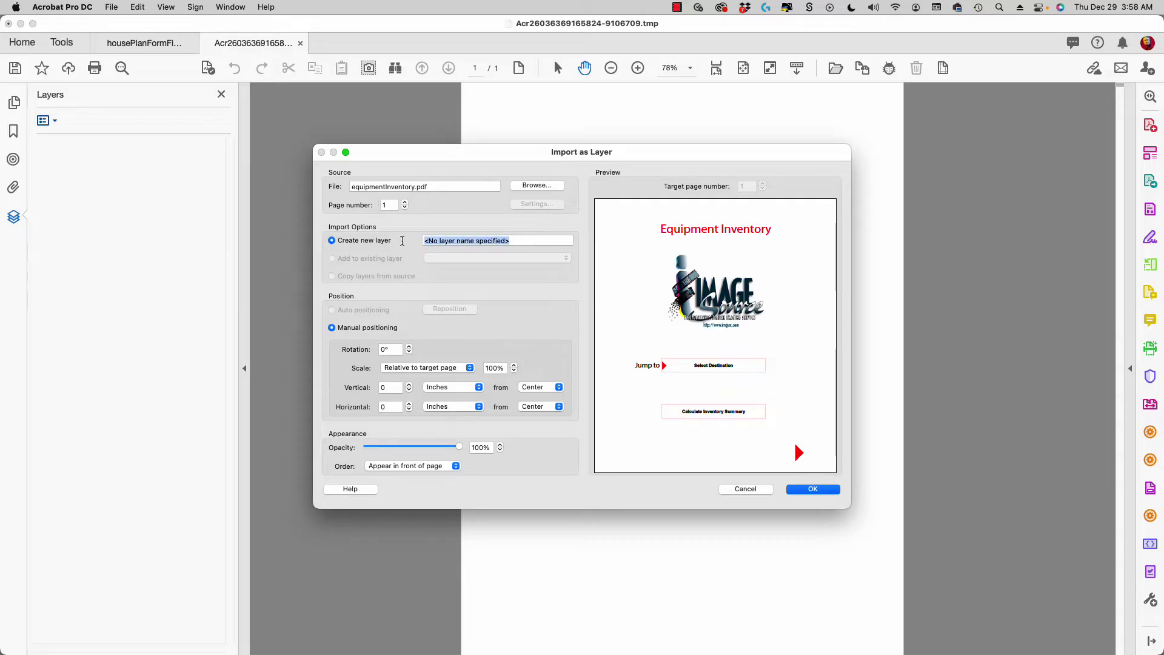
{"action": "type", "text": "inventory"}
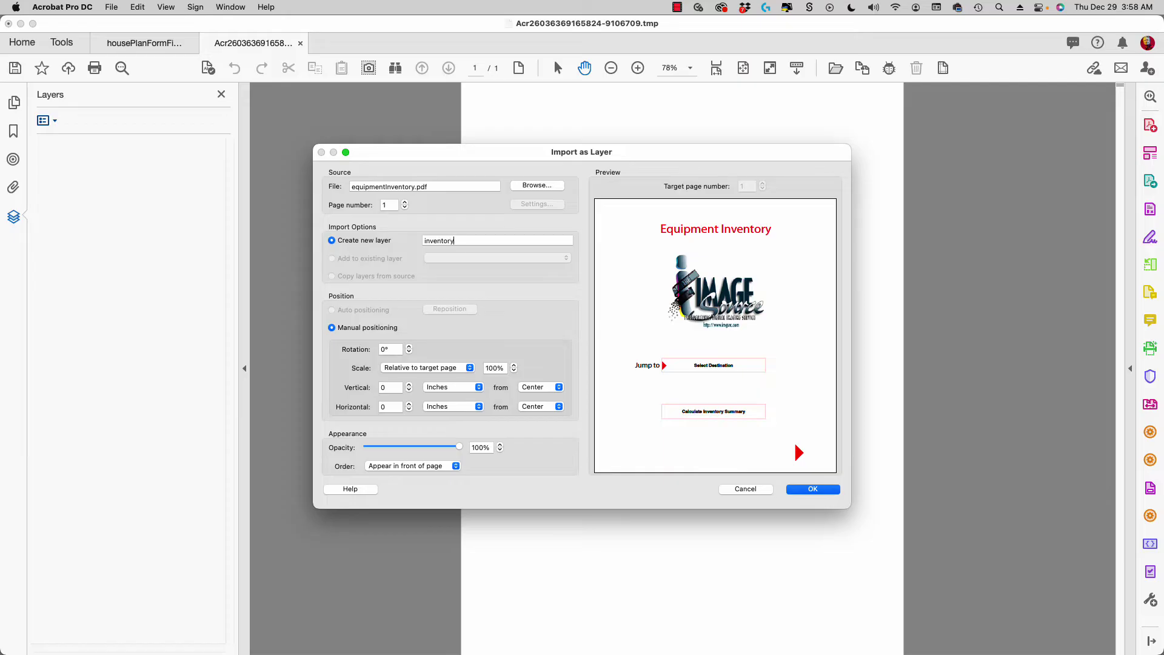
{"action": "left_click", "coordinate": [808, 490]}
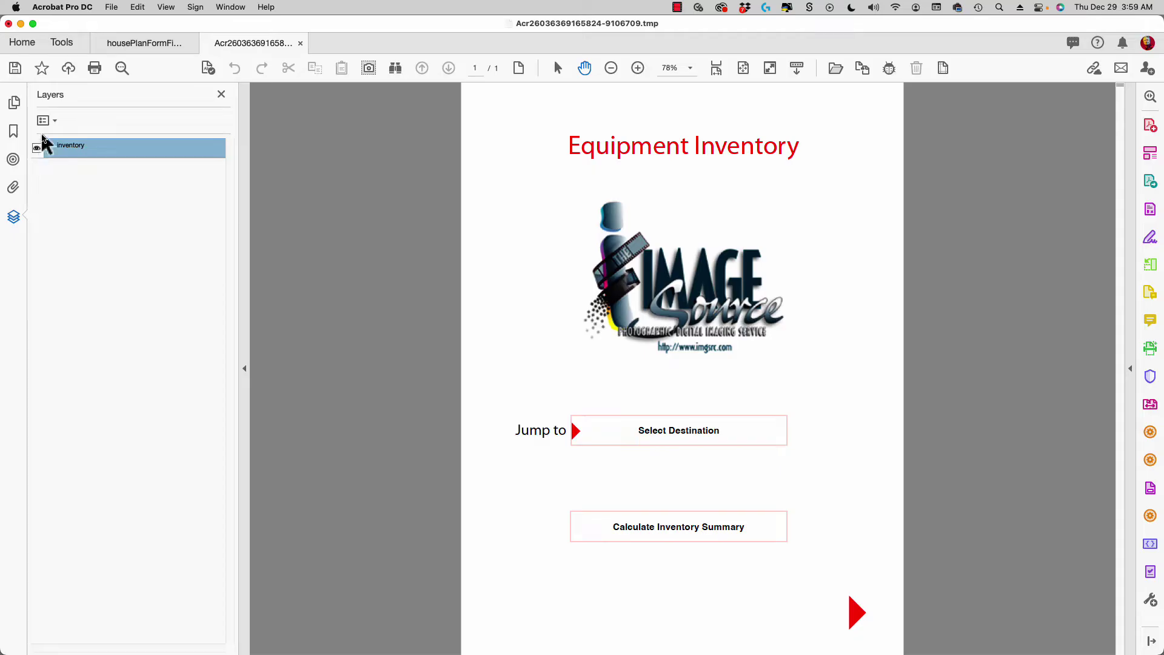
Import equipValueSummary.pdf into the same document as another new layer named "summary".
{"action": "left_click", "coordinate": [53, 121]}
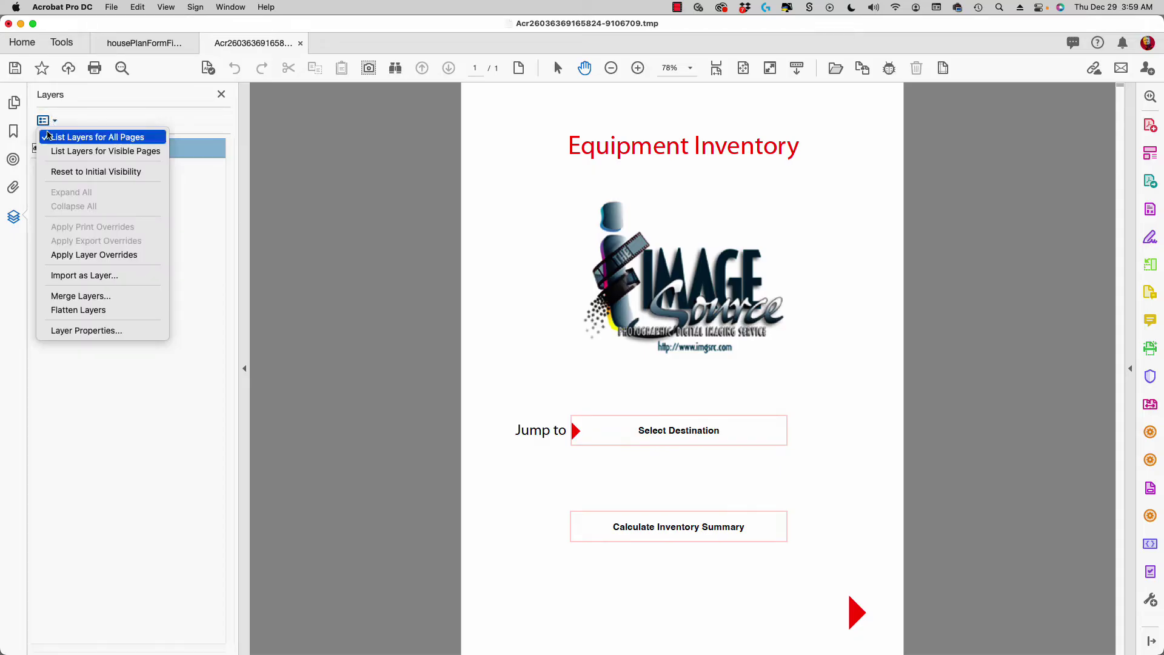
{"action": "left_click", "coordinate": [52, 275]}
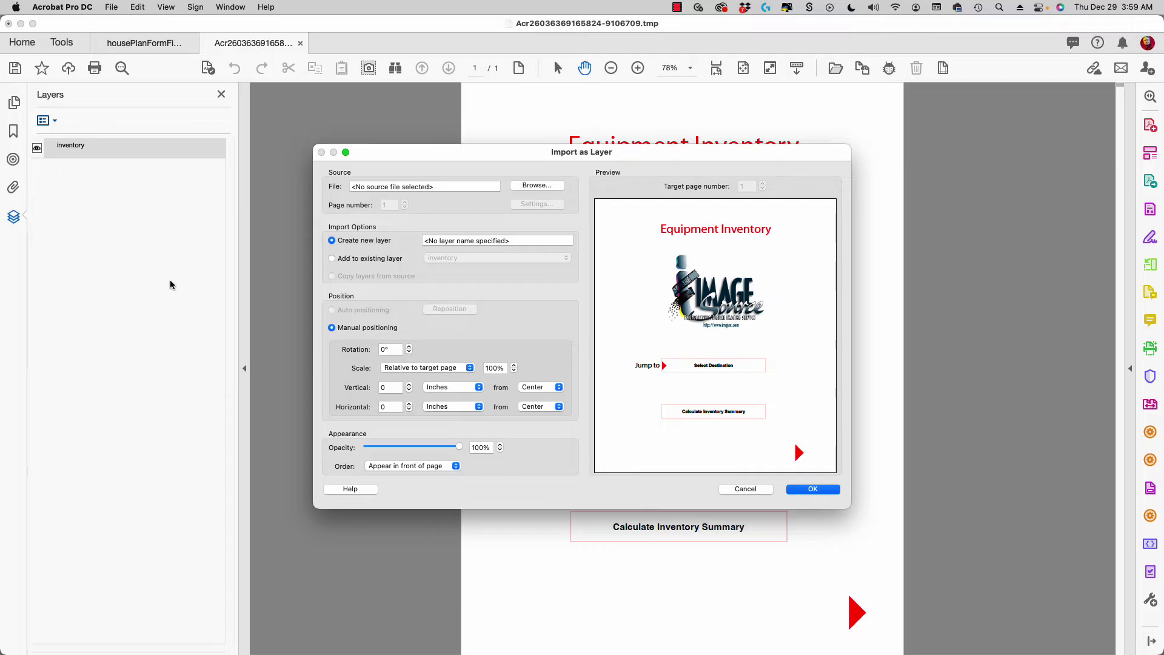
{"action": "left_click", "coordinate": [534, 188]}
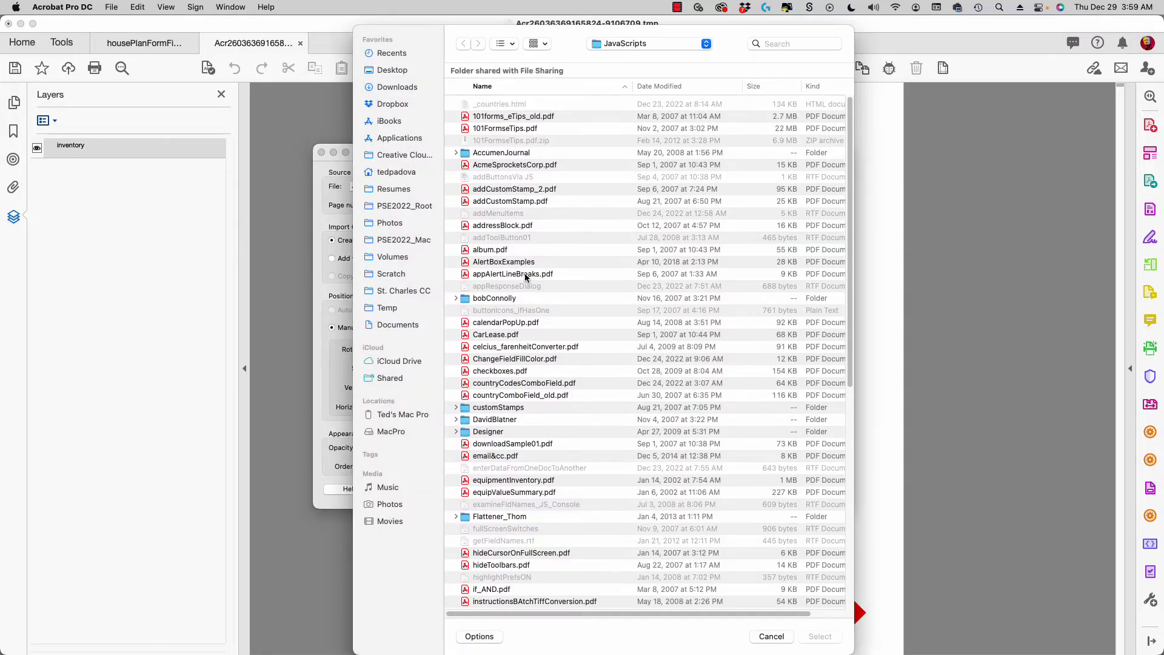
{"action": "left_click", "coordinate": [463, 493]}
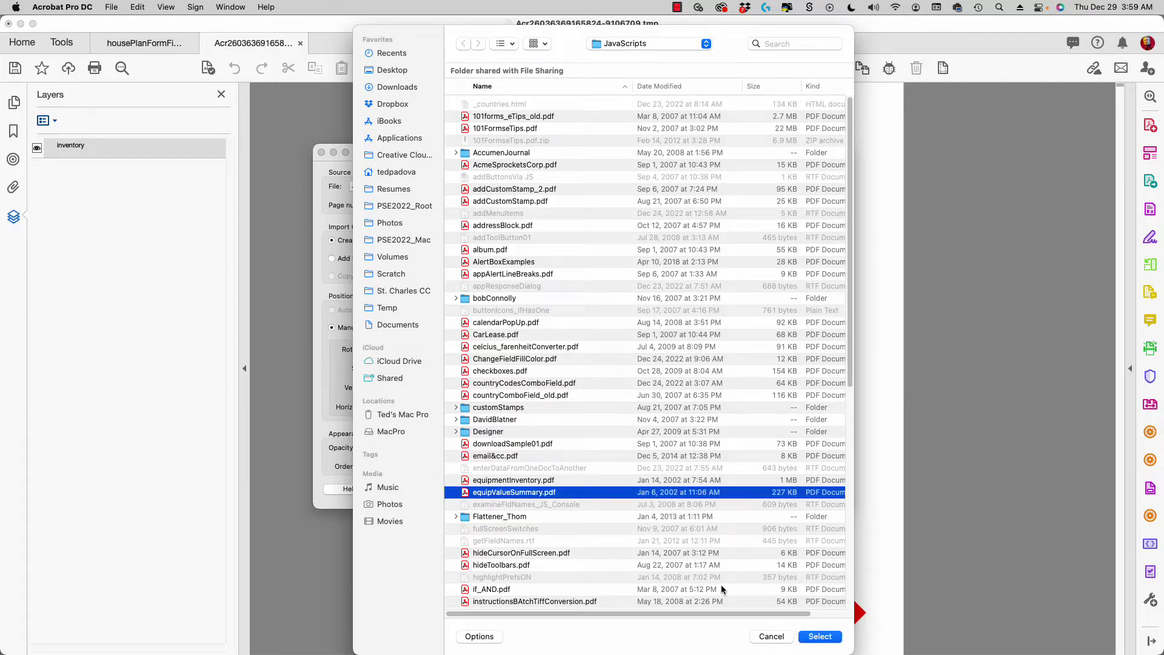
{"action": "left_click", "coordinate": [820, 636]}
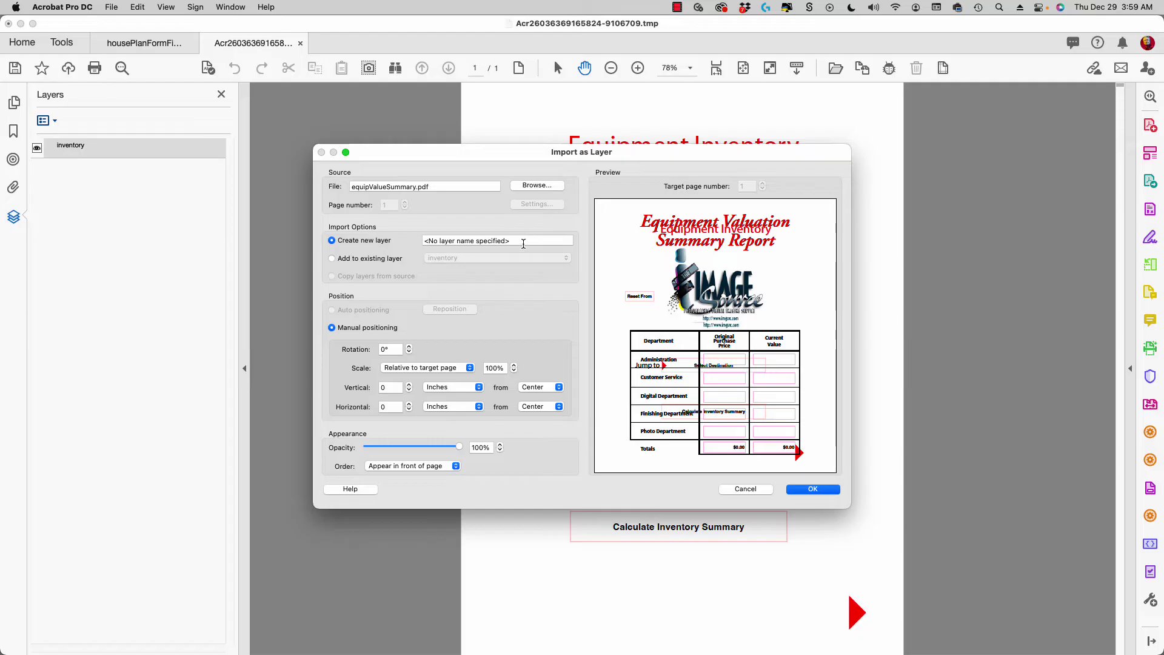
{"action": "triple_click", "coordinate": [508, 240]}
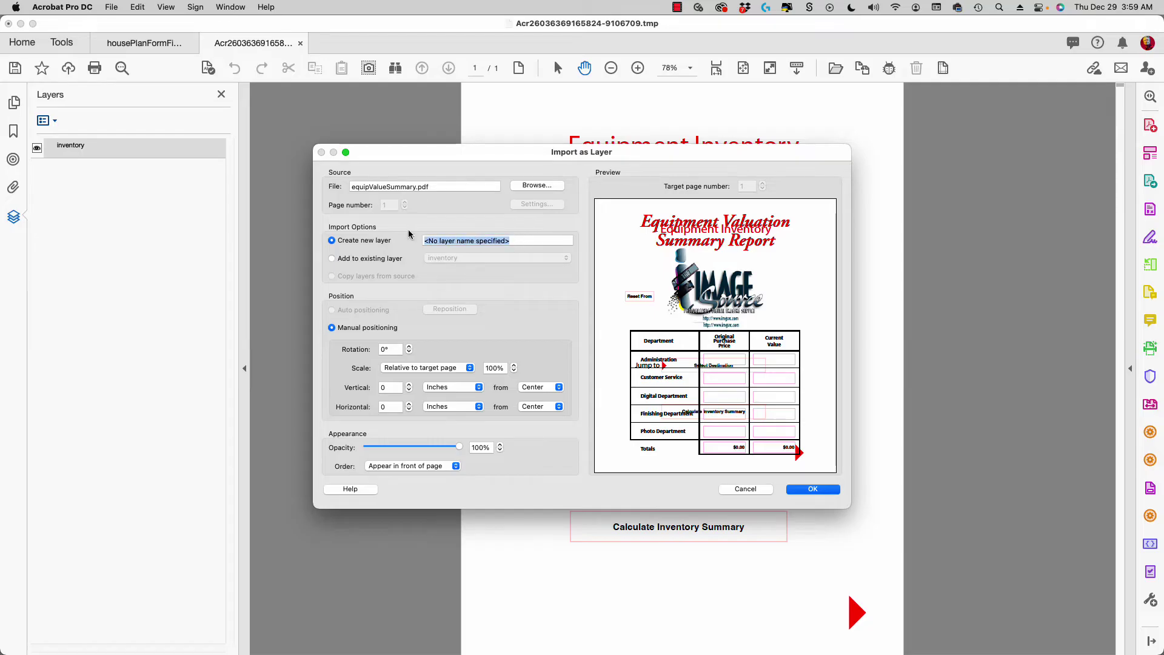
{"action": "type", "text": "summary"}
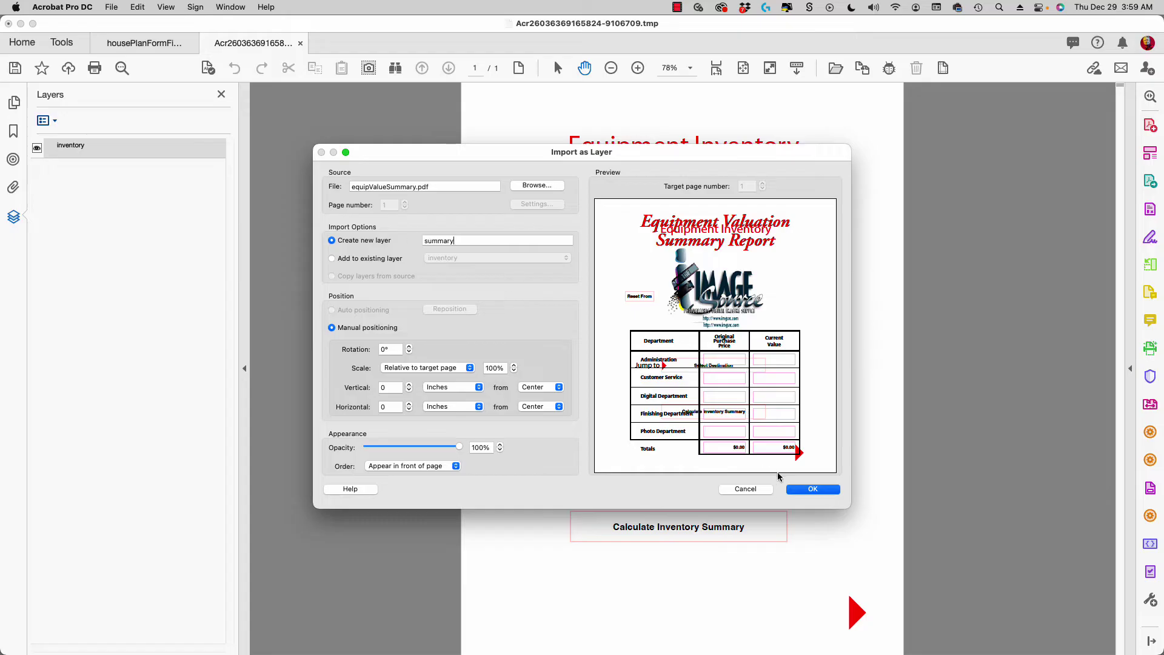
{"action": "left_click", "coordinate": [795, 490]}
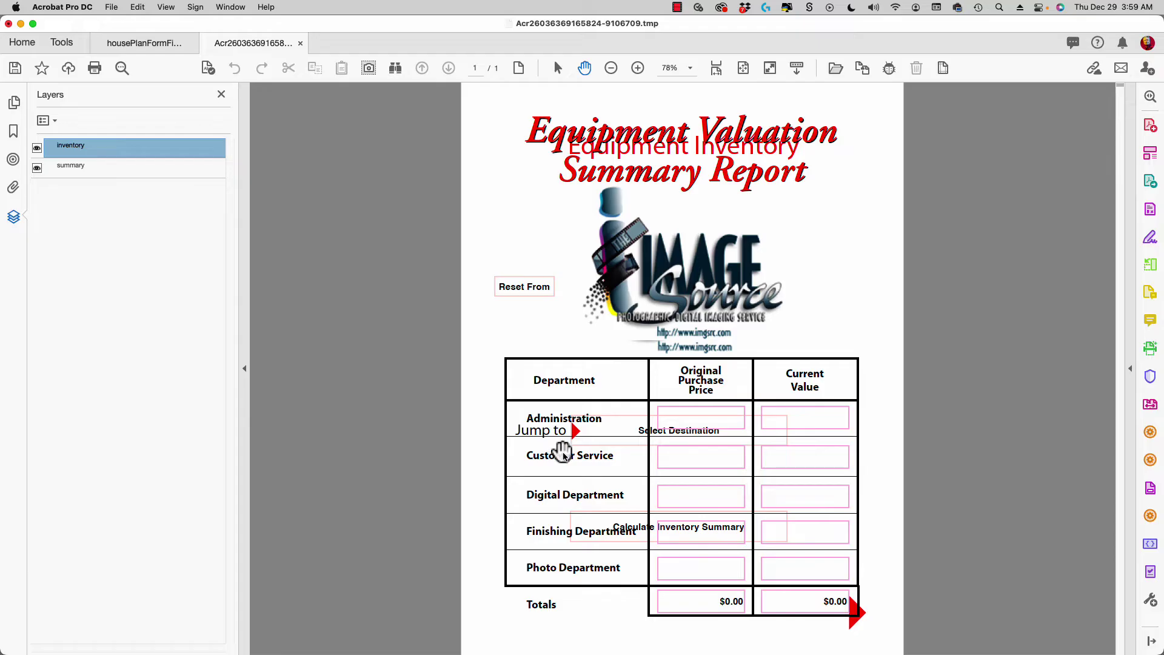
Display the inventory layer alone, and switch the visibility so that only the summary layer shows.
{"action": "left_click", "coordinate": [37, 168]}
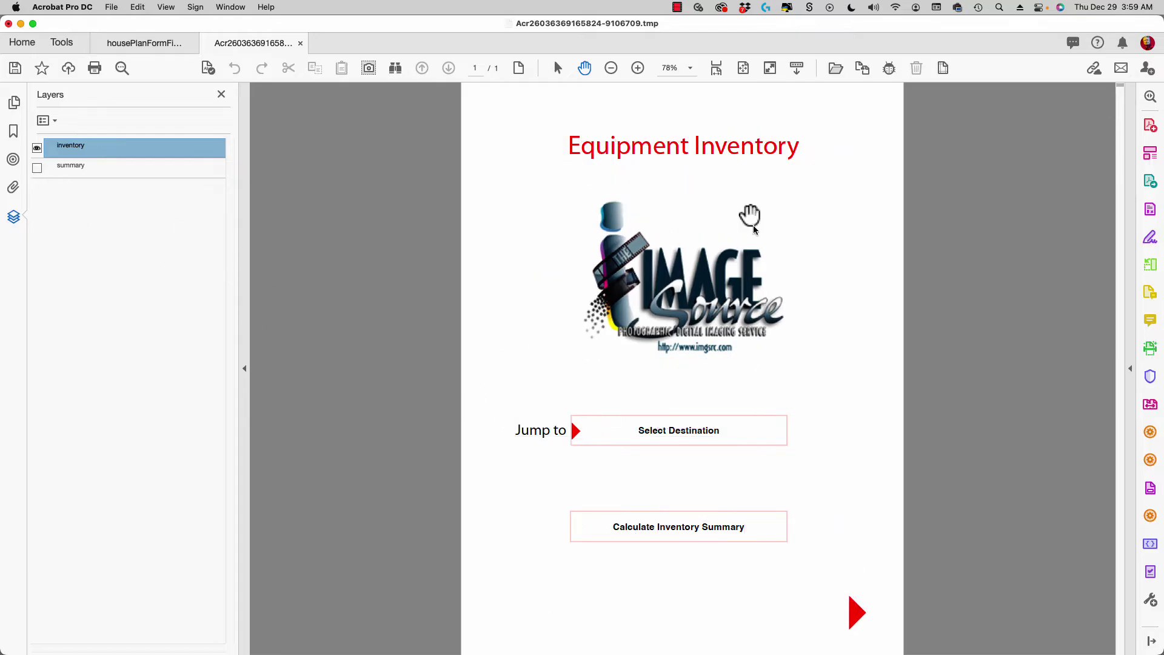
{"action": "left_click", "coordinate": [37, 148]}
{"action": "left_click", "coordinate": [37, 168]}
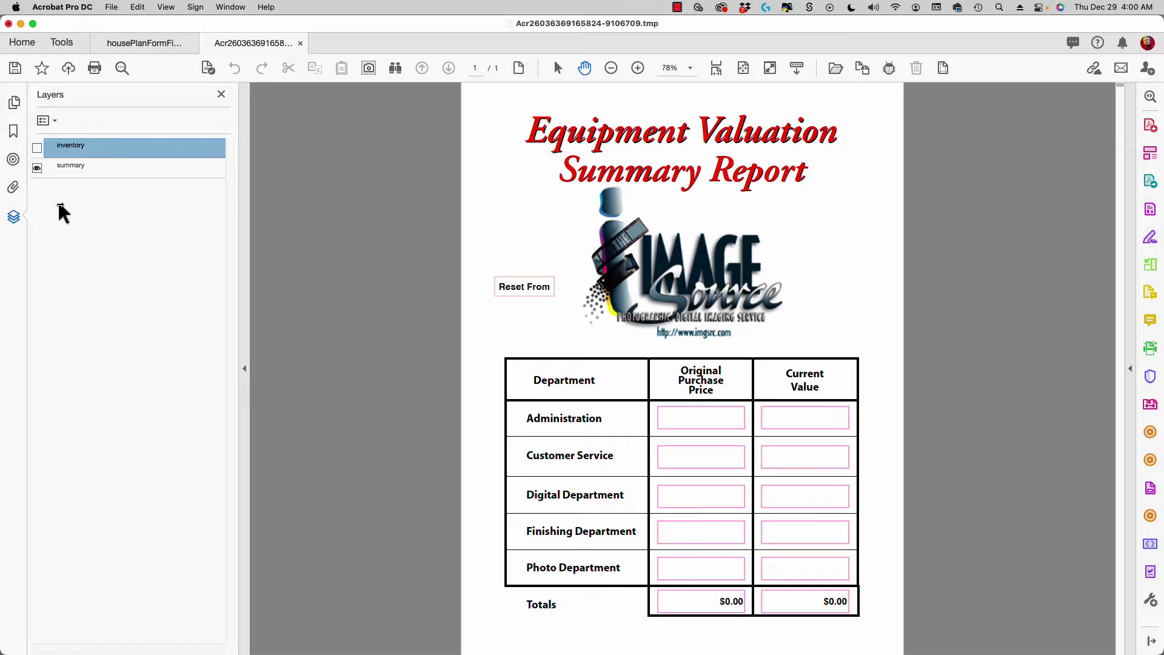
Close the temporary document without saving its changes and hide the layer list in housePlanFormFinal.pdf.
{"action": "left_click", "coordinate": [301, 44]}
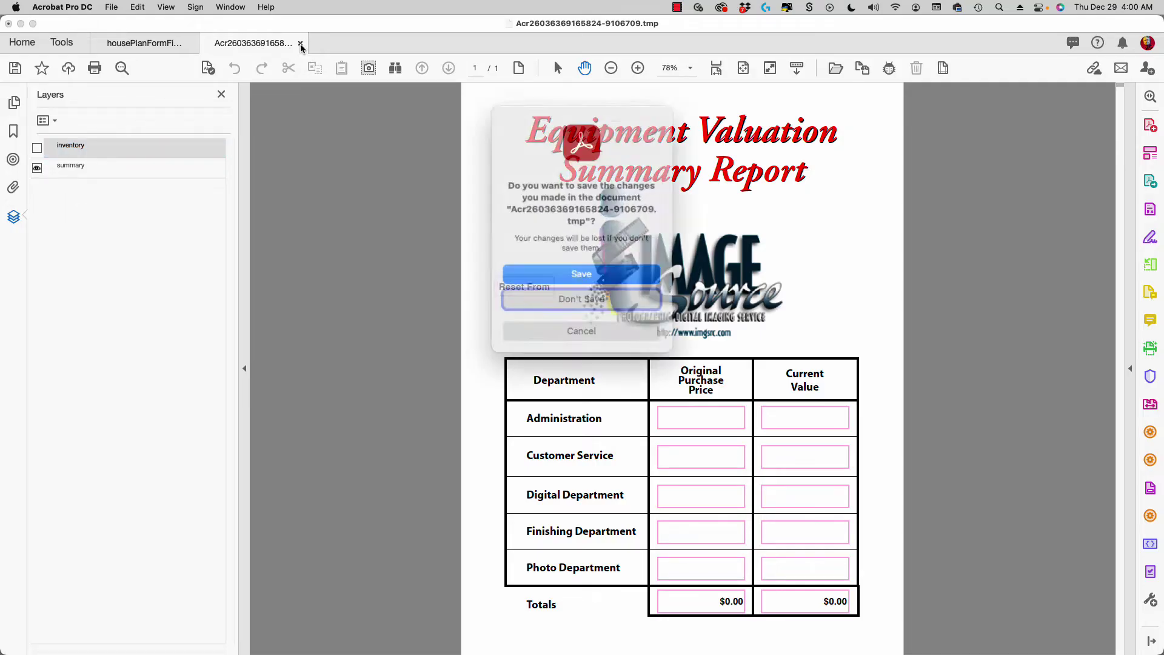
{"action": "left_click", "coordinate": [567, 289]}
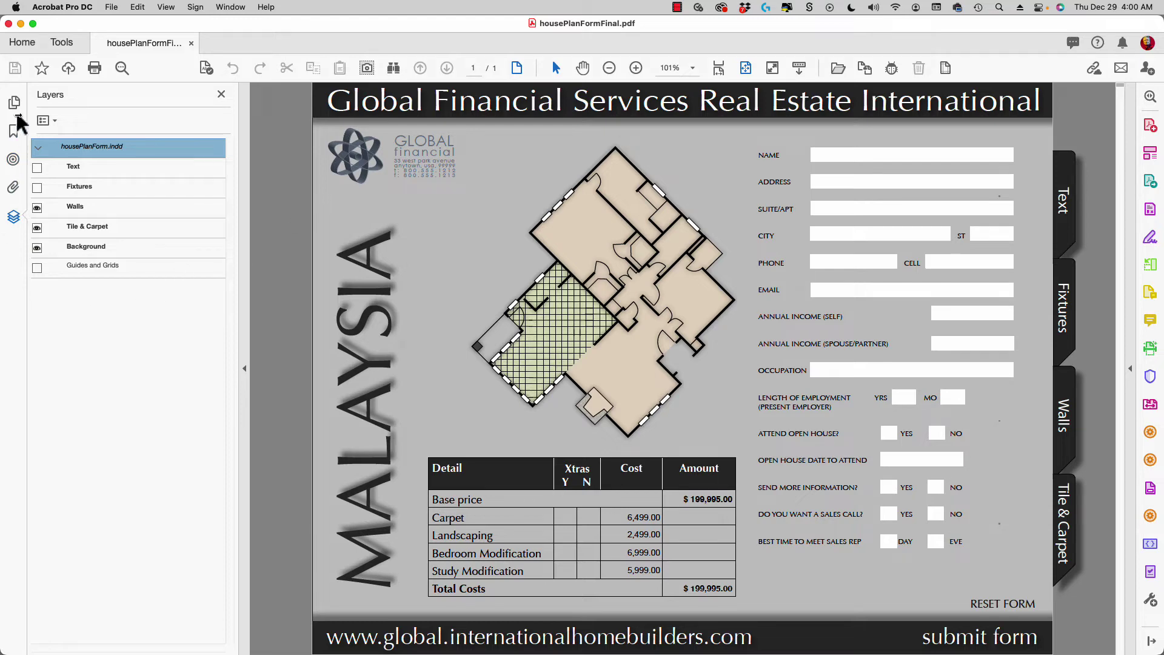
{"action": "left_click", "coordinate": [245, 370]}
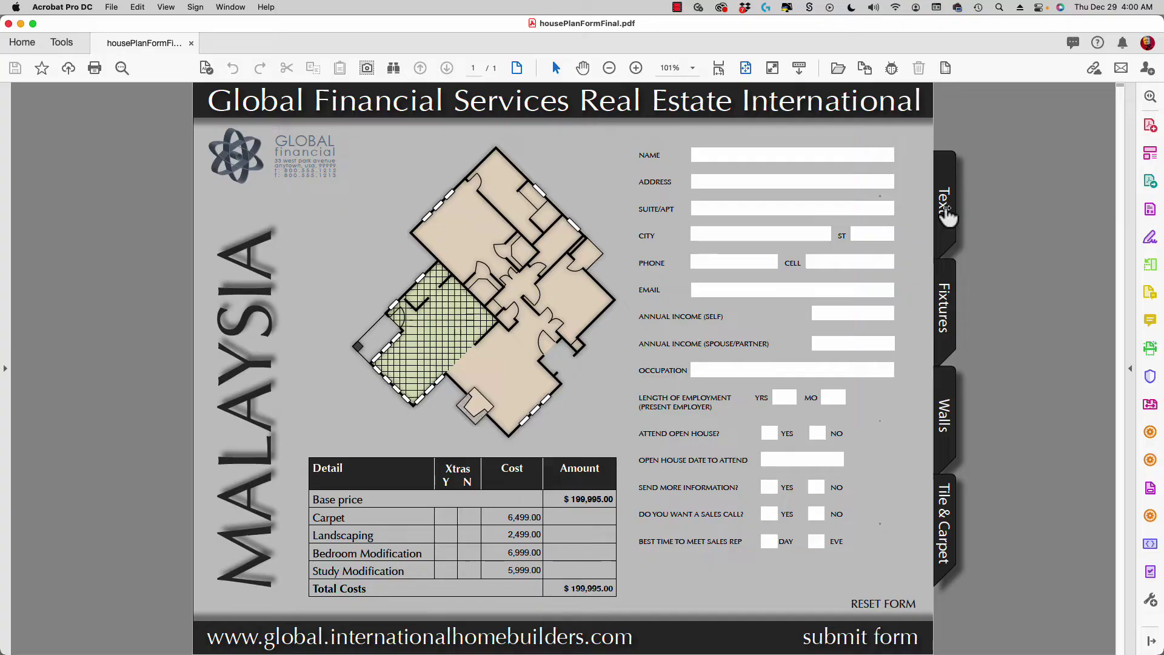
Toggle the floor plan's Text and Fixtures layers with the interactive labels along the form page's edge.
{"action": "left_click", "coordinate": [946, 211]}
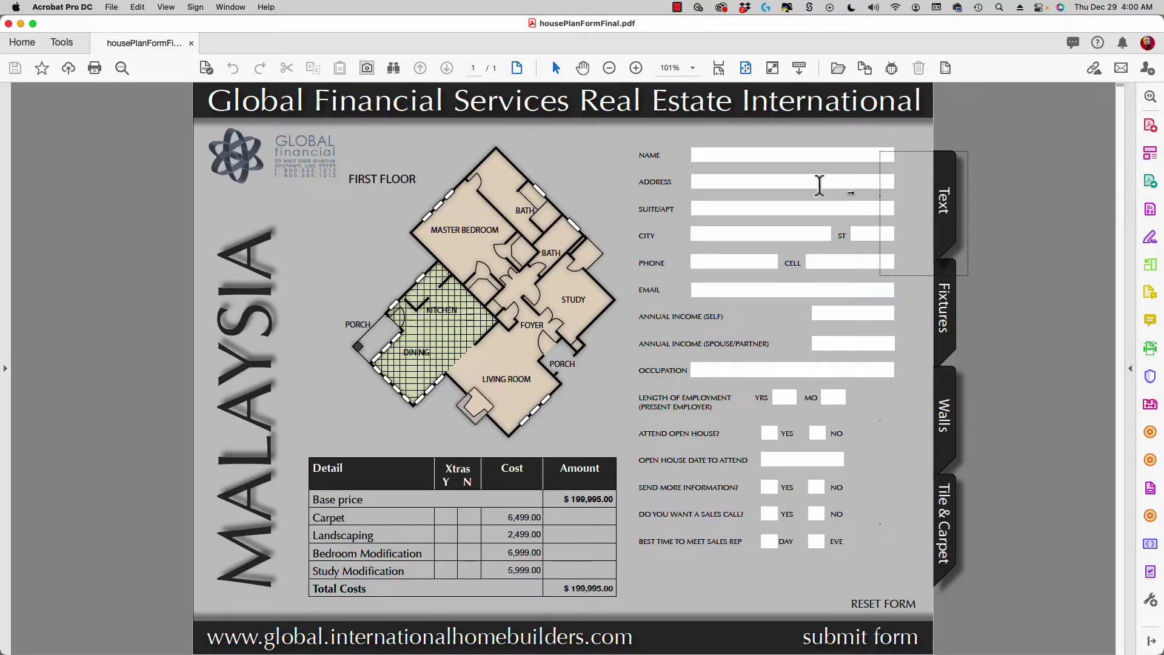
{"action": "left_click", "coordinate": [949, 314]}
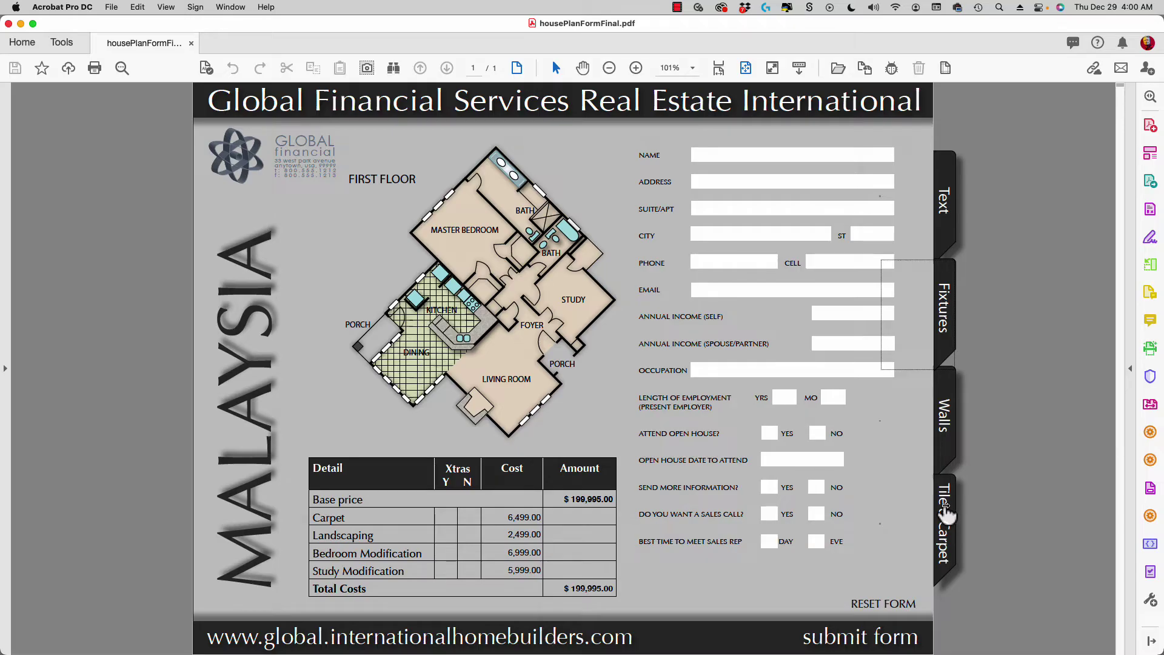
{"action": "left_click", "coordinate": [943, 221]}
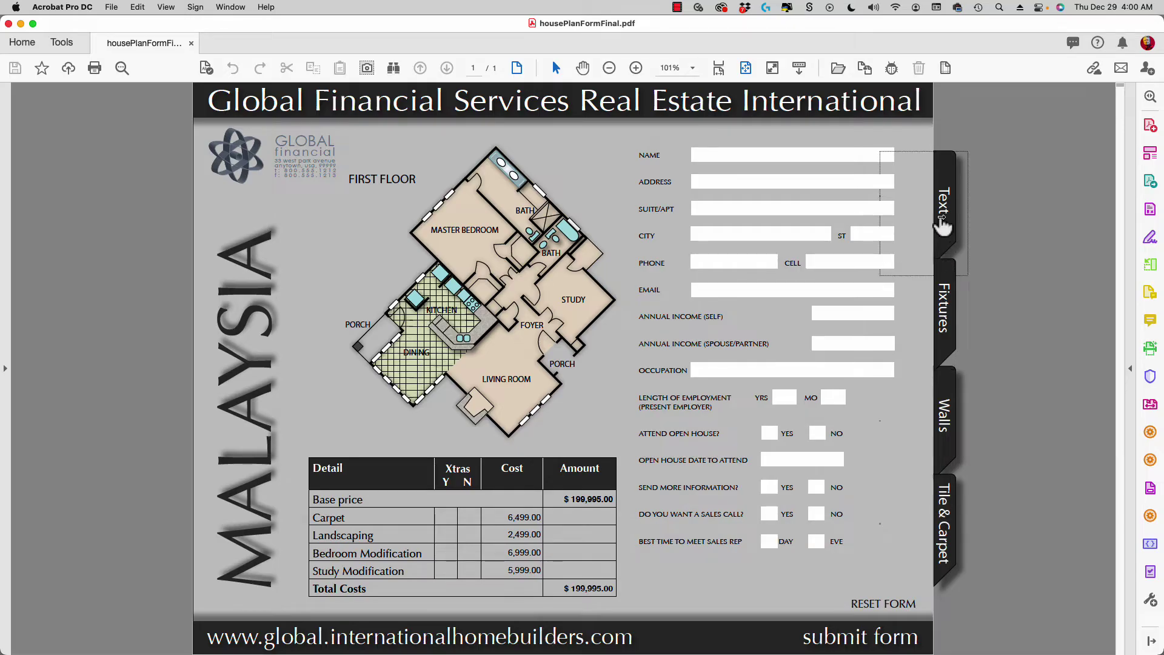
Toggle the floor plan's Text, Fixtures and Walls layers with the interactive labels along the form page's edge.
{"action": "left_click", "coordinate": [943, 222]}
{"action": "left_click", "coordinate": [944, 295]}
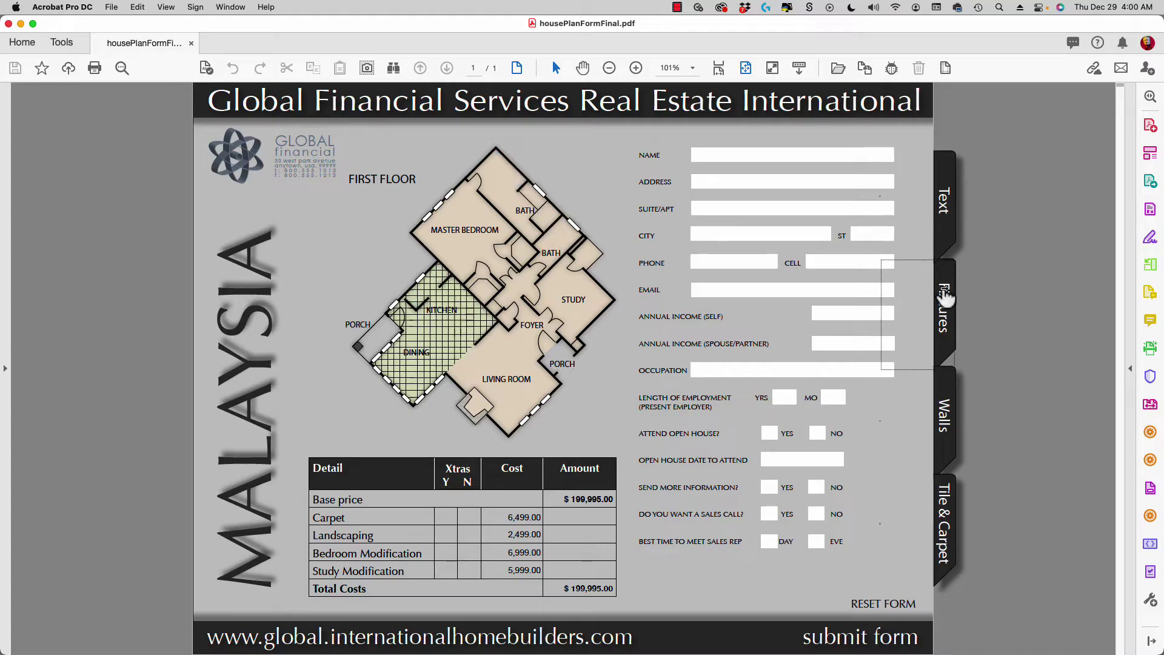
{"action": "left_click", "coordinate": [944, 295]}
{"action": "left_click", "coordinate": [943, 394]}
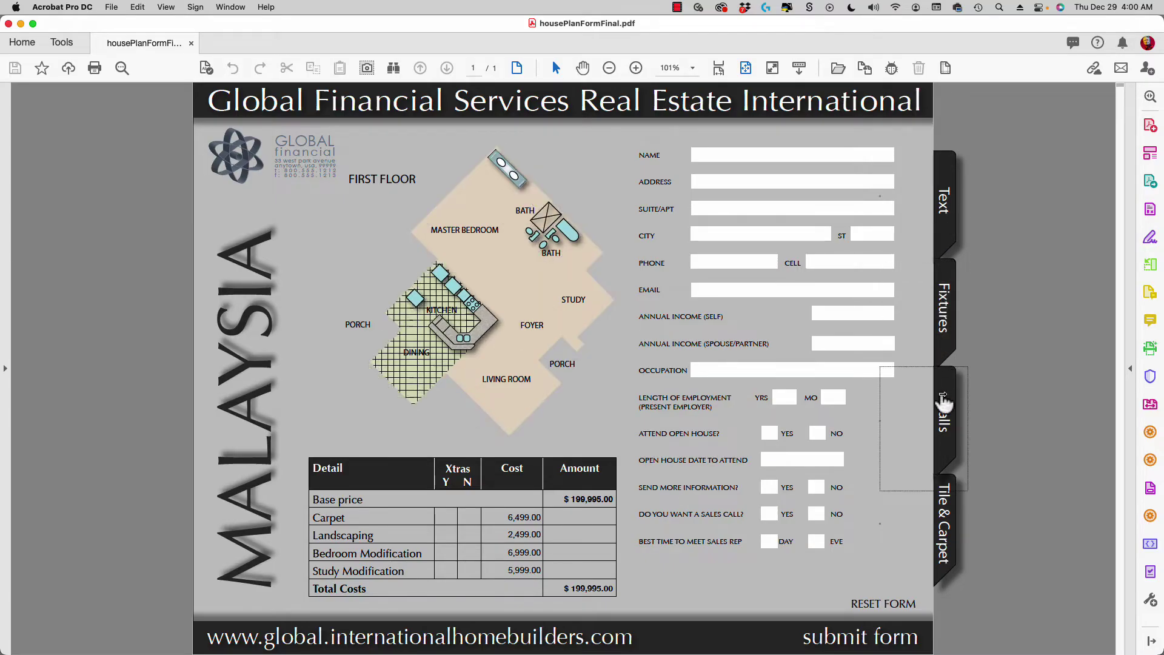
{"action": "left_click", "coordinate": [943, 400]}
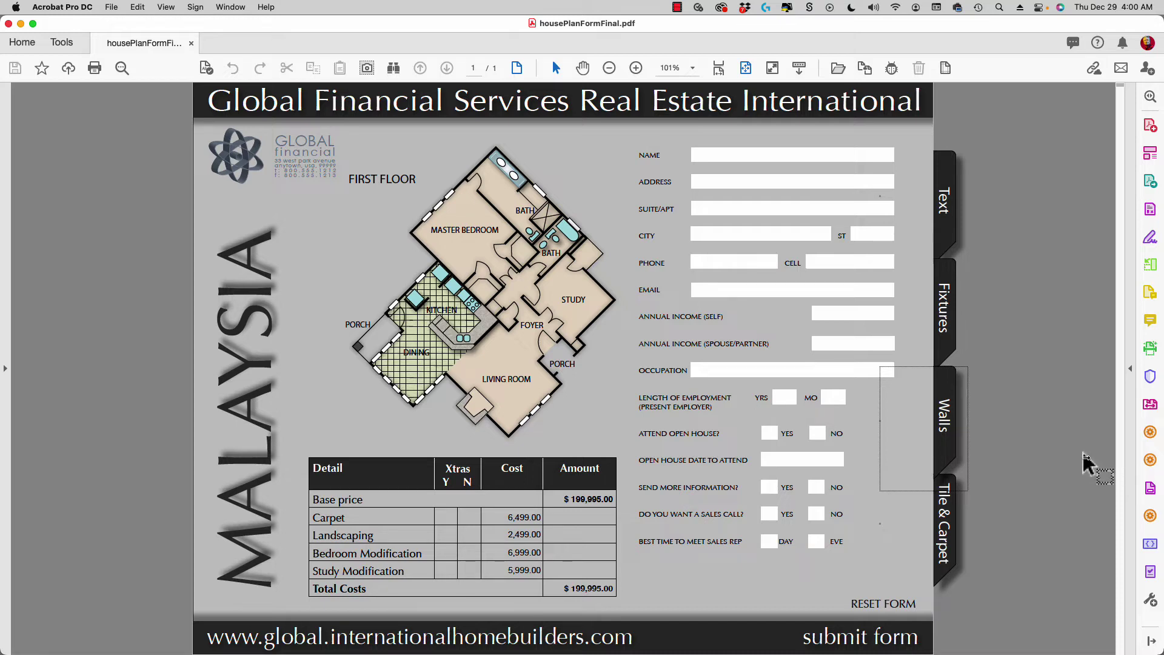
Enter form editing and open the JavaScript action of the button over the Text label for editing.
{"action": "left_click", "coordinate": [1150, 489]}
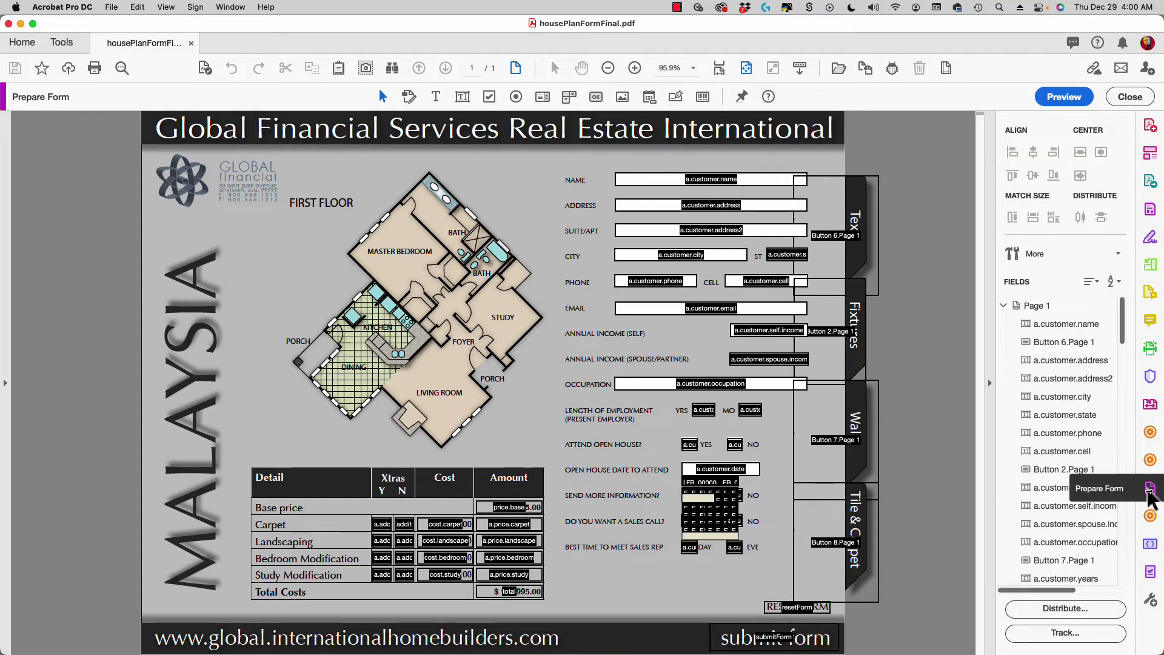
{"action": "left_click", "coordinate": [831, 240]}
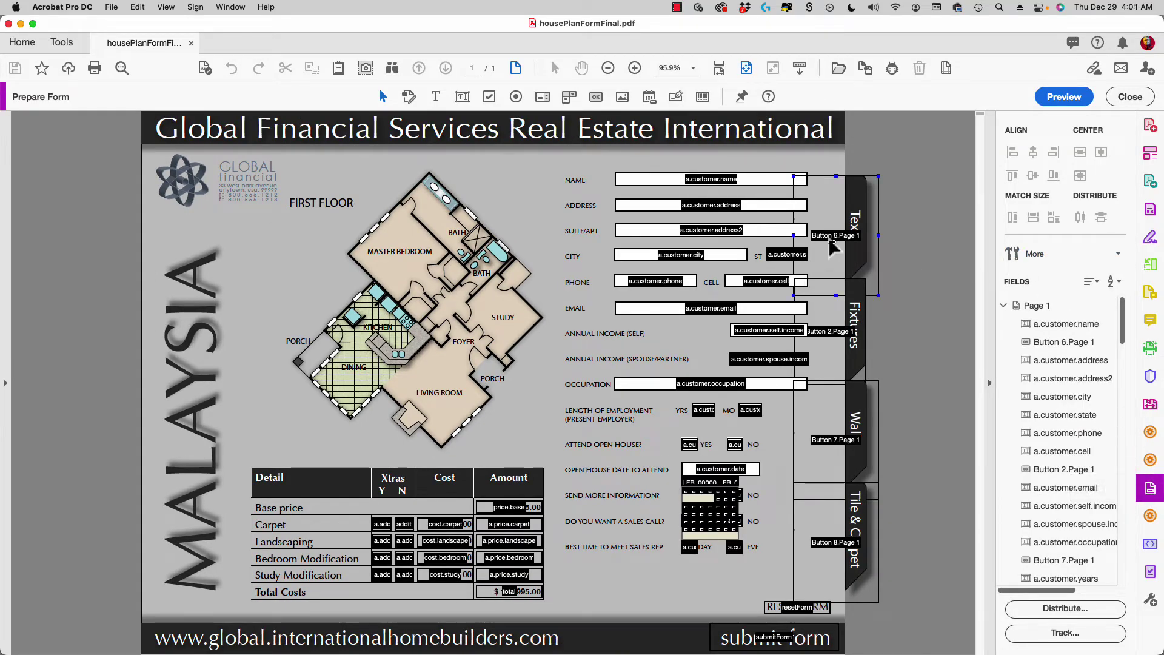
{"action": "double_click", "coordinate": [832, 243]}
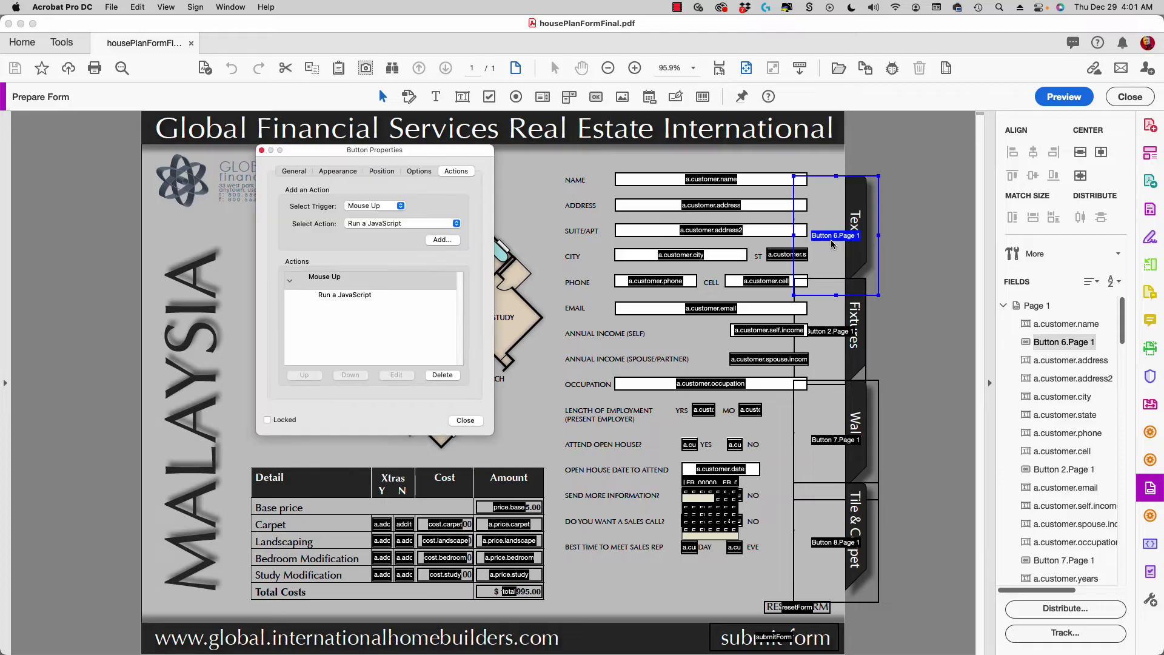
{"action": "left_click", "coordinate": [358, 301]}
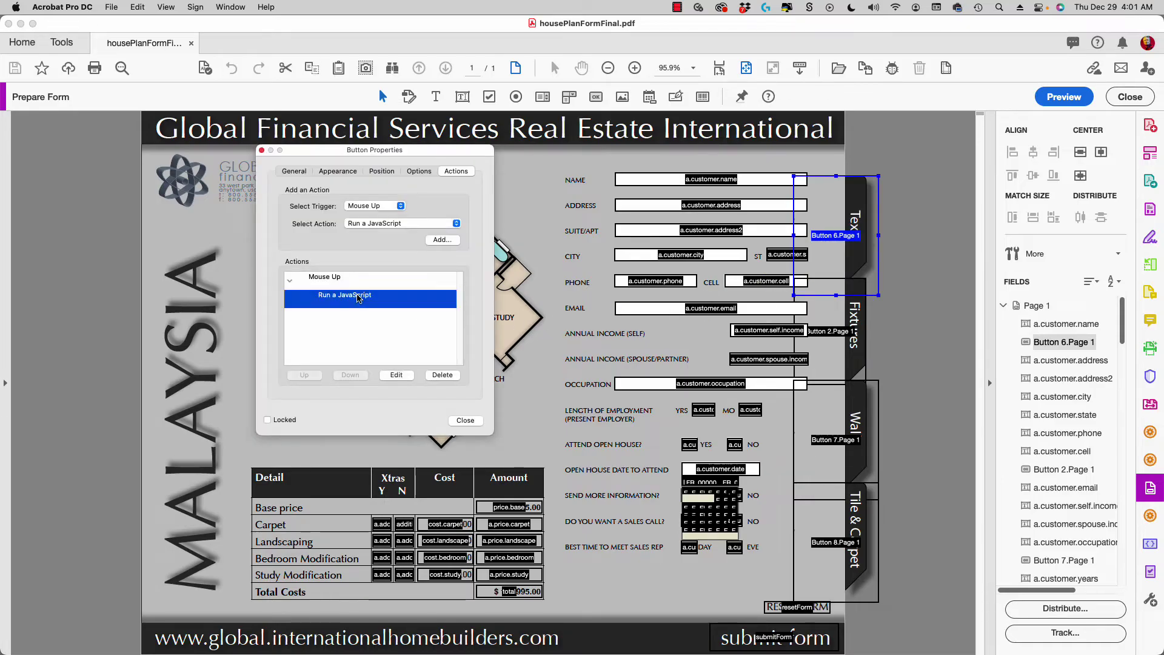
{"action": "left_click", "coordinate": [396, 375]}
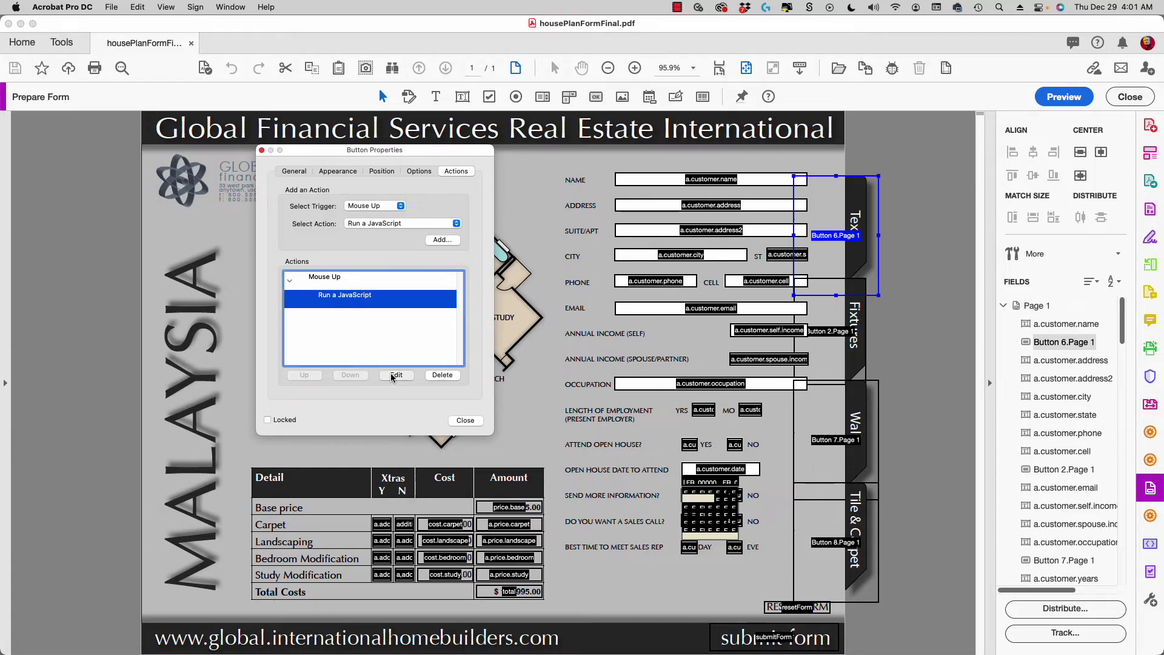
Examine the button's layer-toggling script by highlighting the full code and the layer name "Text" in its condition.
{"action": "left_click", "coordinate": [716, 359]}
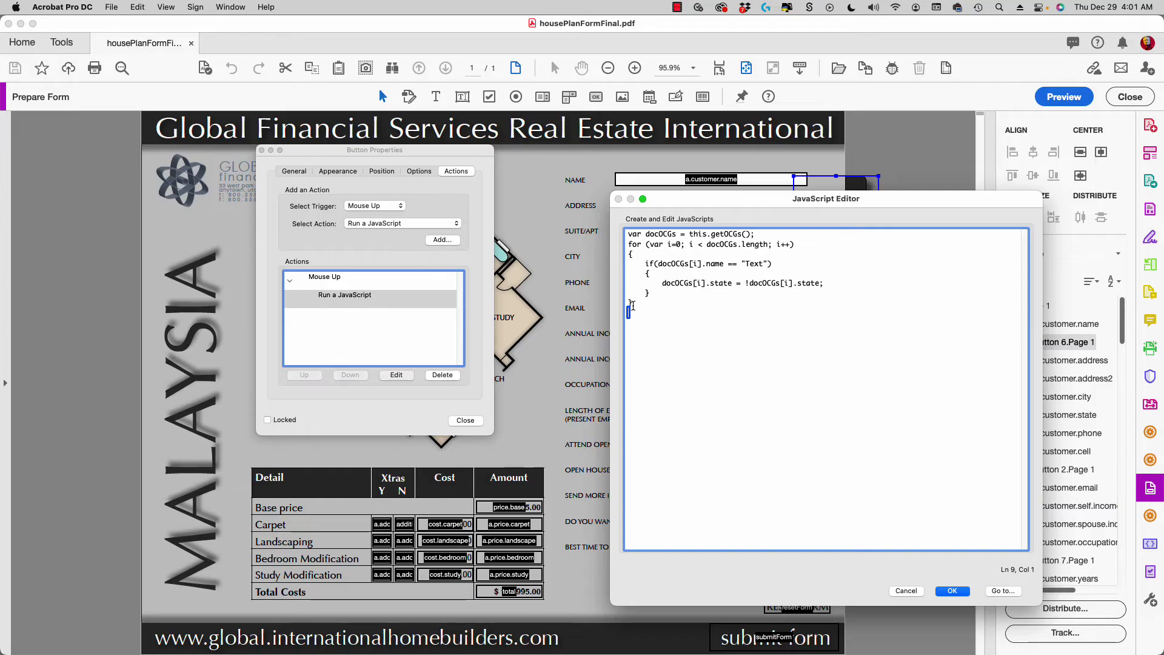
{"action": "left_click_drag", "start_coordinate": [633, 303], "coordinate": [609, 228]}
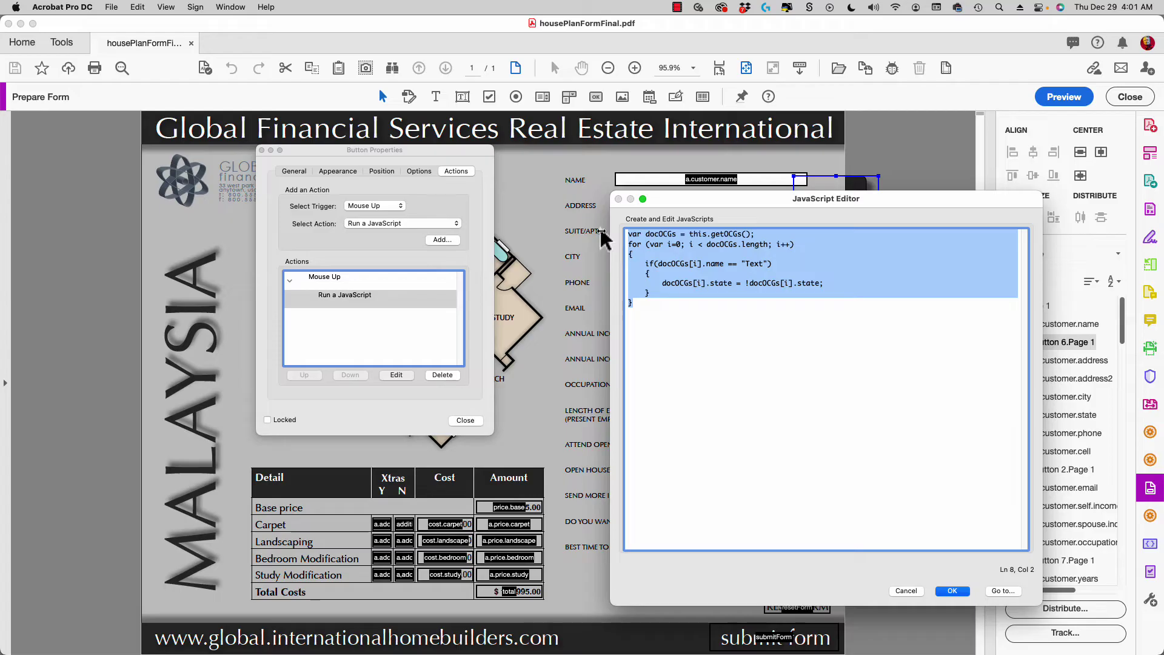
{"action": "left_click", "coordinate": [745, 265]}
{"action": "mouse_move", "coordinate": [746, 264]}
{"action": "left_mouse_down"}
{"action": "mouse_move", "coordinate": [764, 264]}
{"action": "mouse_move", "coordinate": [745, 262]}
{"action": "left_mouse_up"}
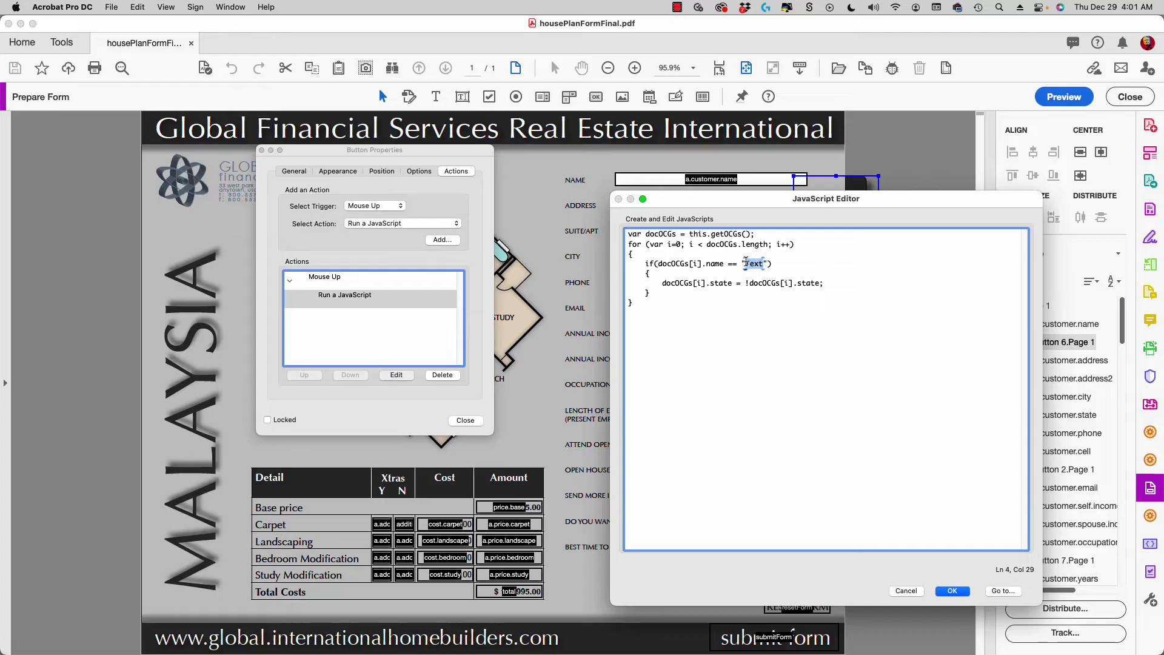
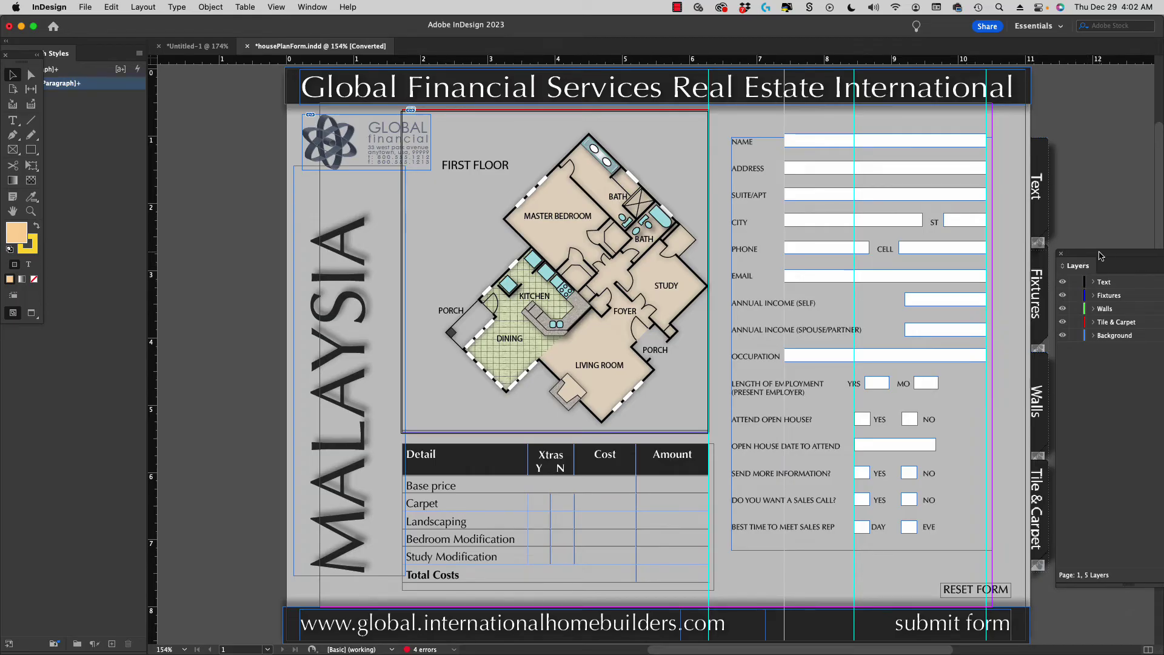
Switch to housePlanForm.indd in InDesign, reposition its layer list, and hide the Fixtures, Walls, Tile & Carpet and Background layers.
{"action": "left_click_drag", "start_coordinate": [1095, 250], "coordinate": [1045, 109]}
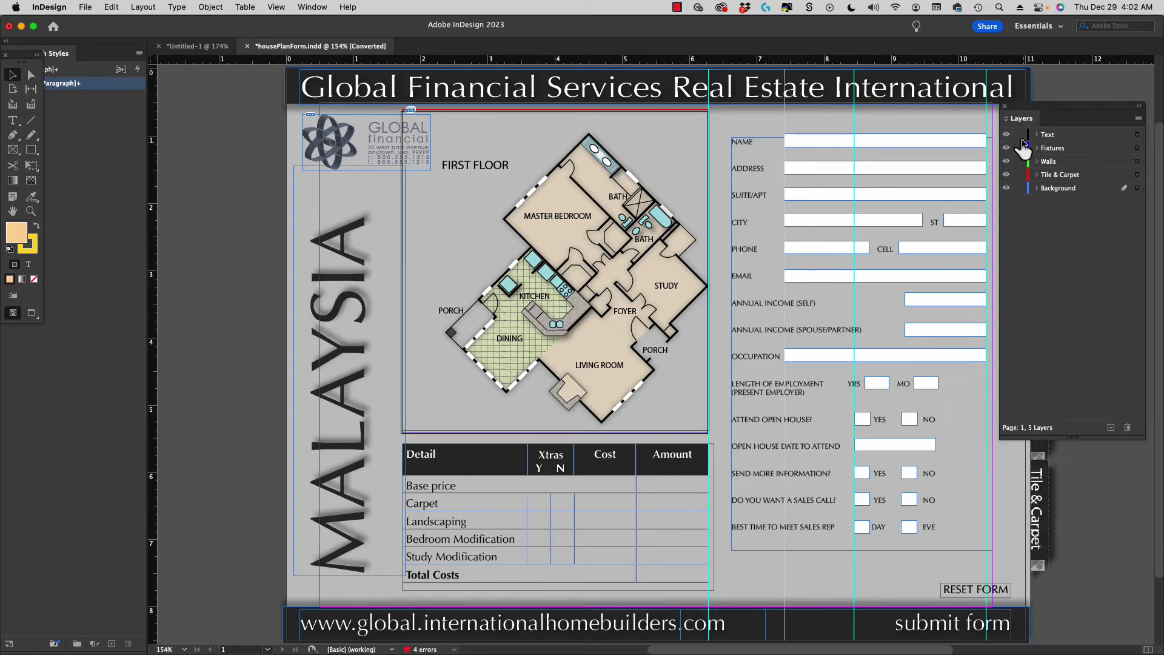
{"action": "left_click", "coordinate": [1005, 149]}
{"action": "left_click", "coordinate": [1006, 160]}
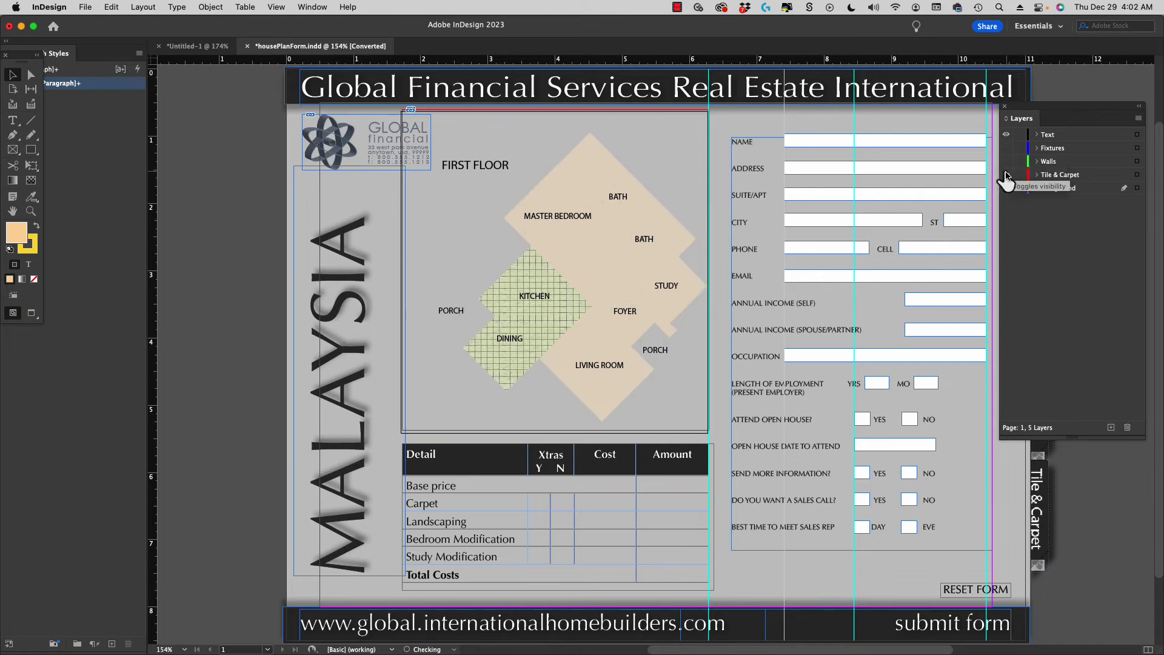
{"action": "left_click", "coordinate": [1007, 174]}
{"action": "left_click", "coordinate": [1007, 188]}
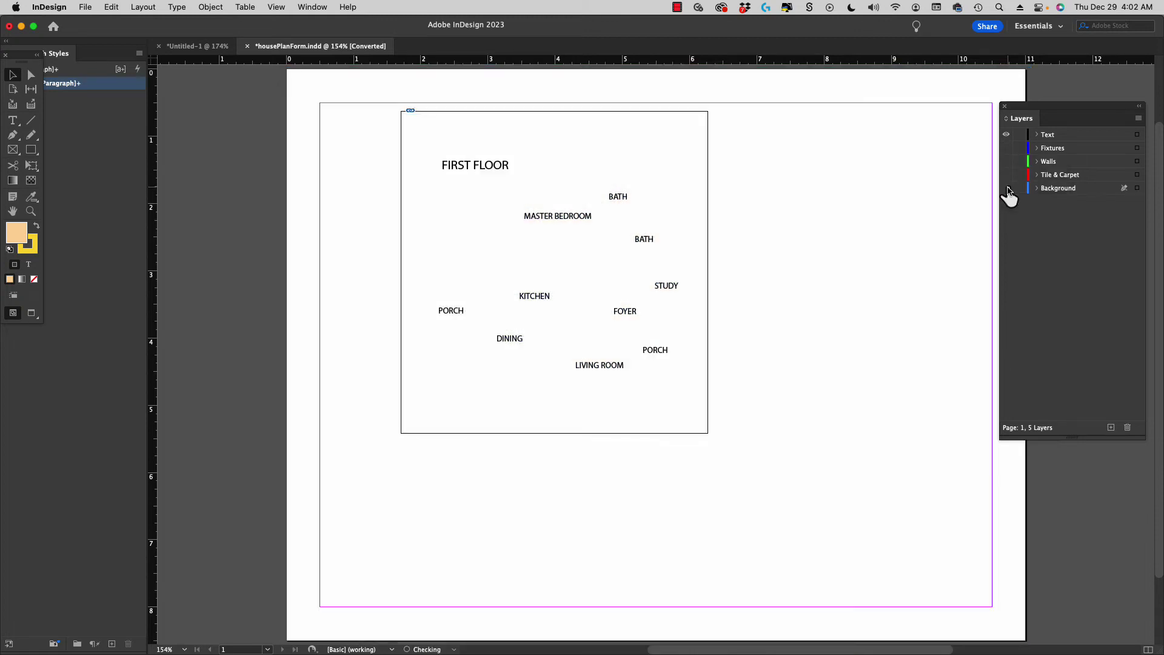
Show the Background, Tile & Carpet, Walls and Fixtures layers again.
{"action": "left_click", "coordinate": [1007, 189]}
{"action": "left_click", "coordinate": [1006, 175]}
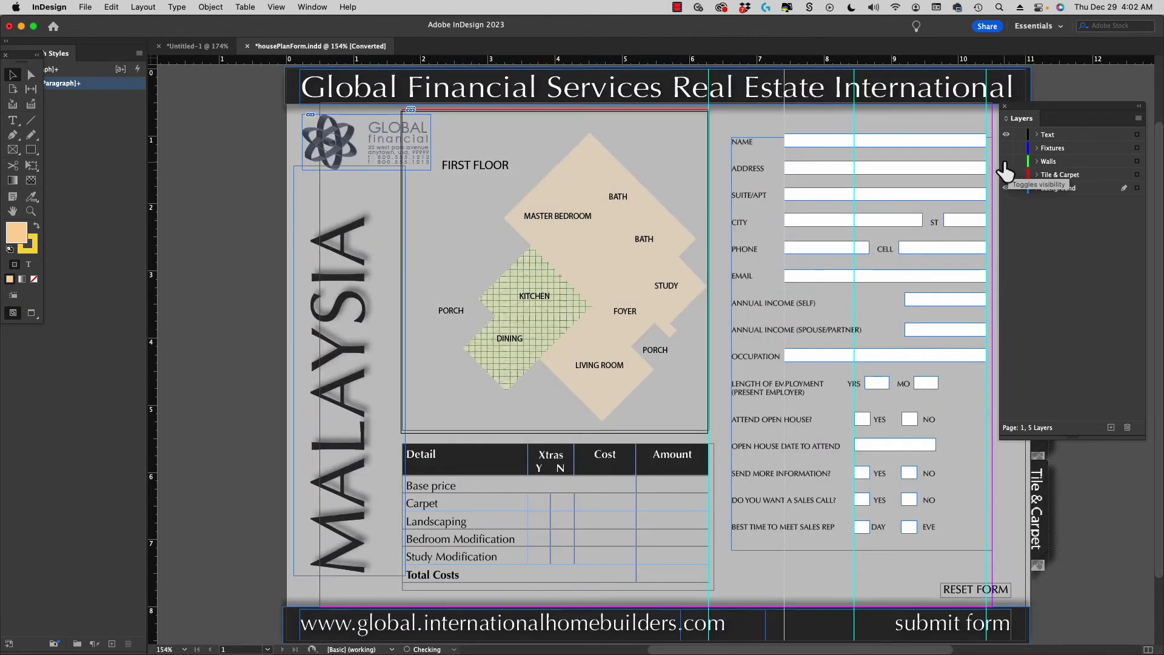
{"action": "left_click", "coordinate": [1006, 161]}
{"action": "left_click", "coordinate": [1006, 148]}
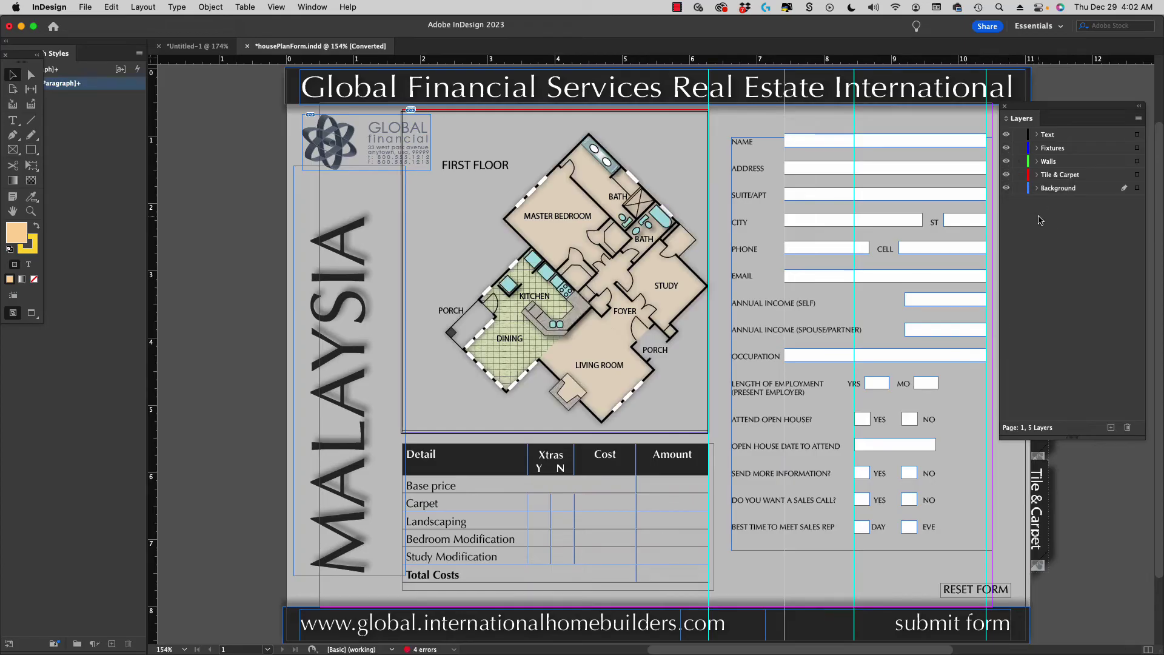
Start exporting the document as an Adobe PDF (Print) file named "0.housePlanXX" in the Documents folder.
{"action": "left_click", "coordinate": [85, 6]}
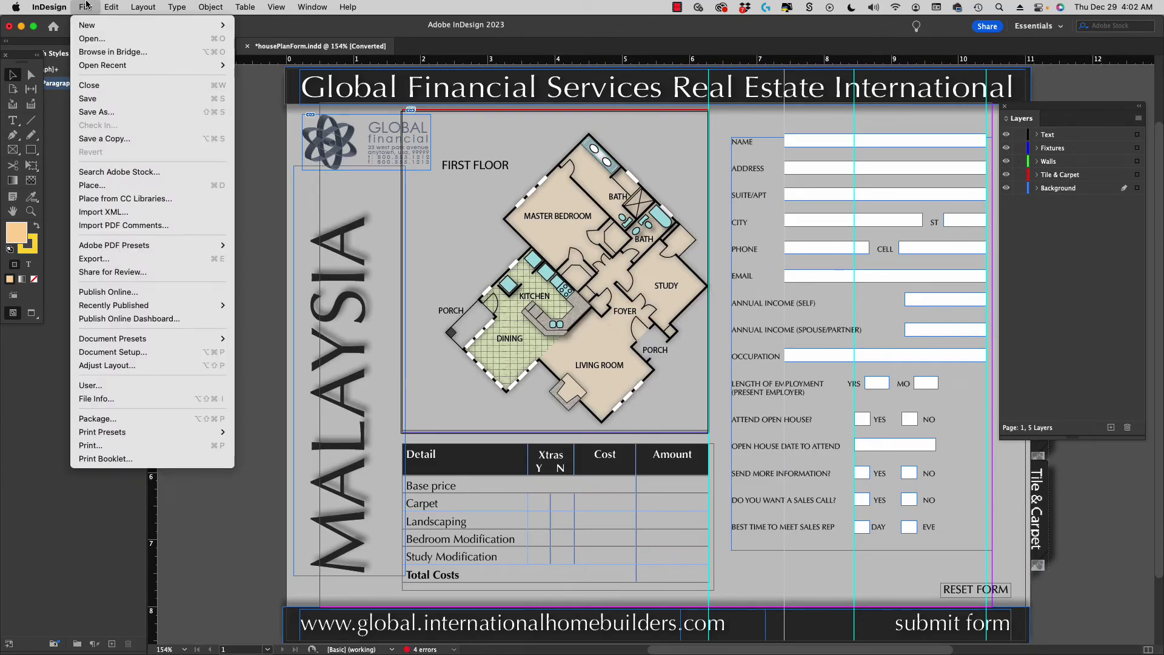
{"action": "left_click", "coordinate": [88, 259]}
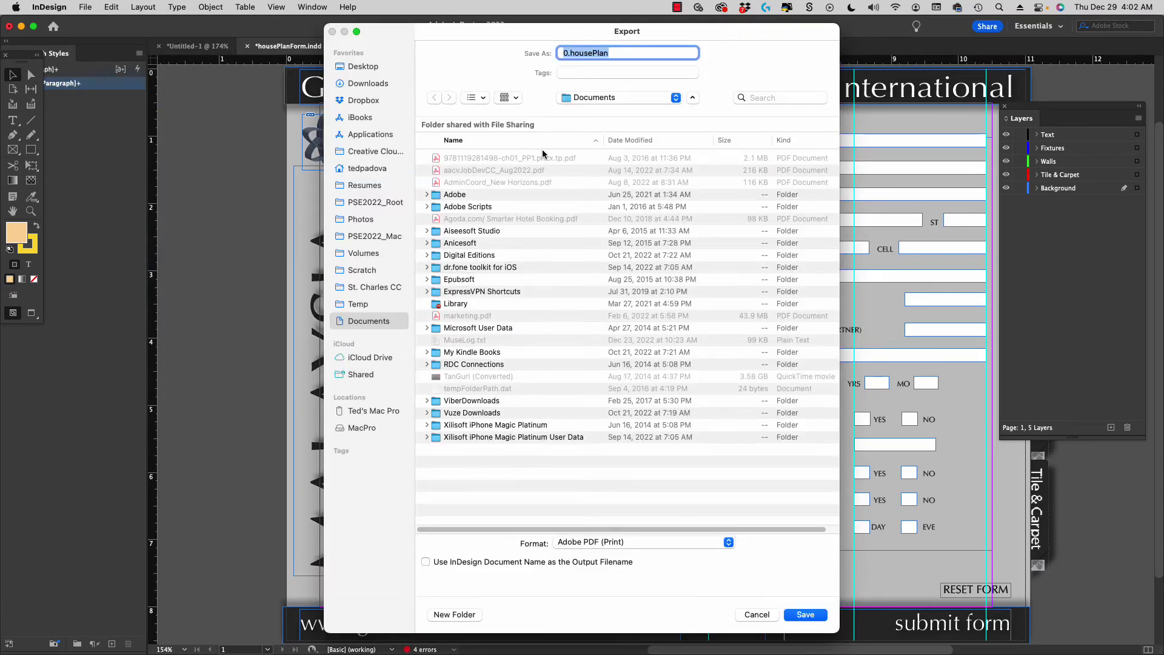
{"action": "left_click", "coordinate": [618, 54]}
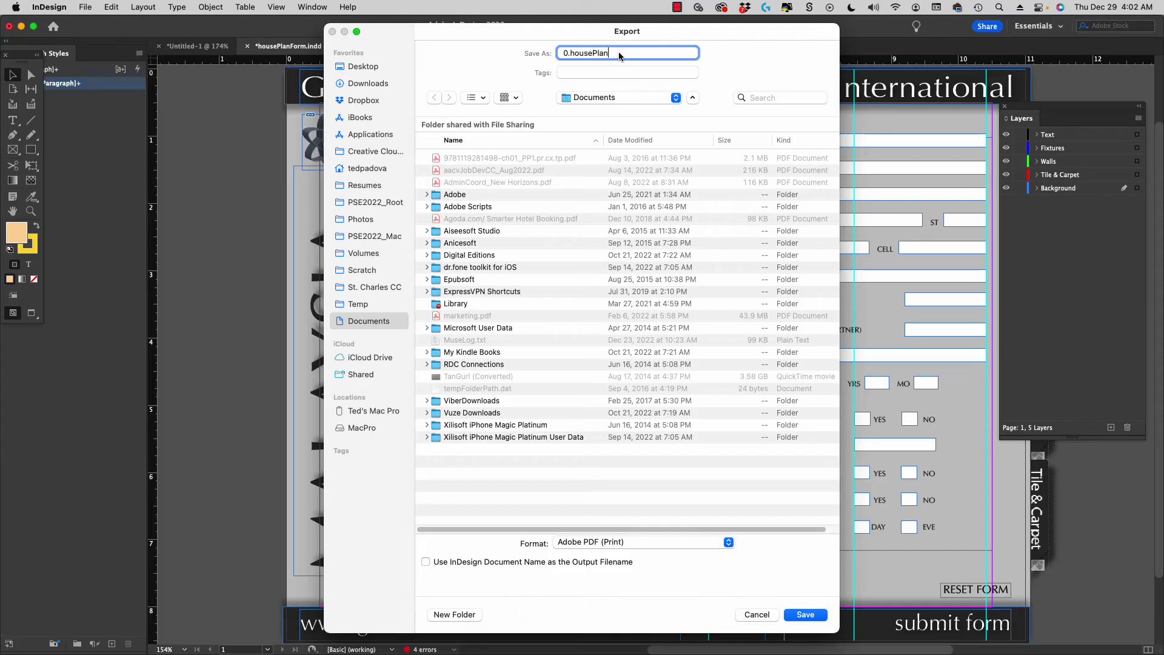
{"action": "type", "text": "XX"}
{"action": "left_click", "coordinate": [804, 615]}
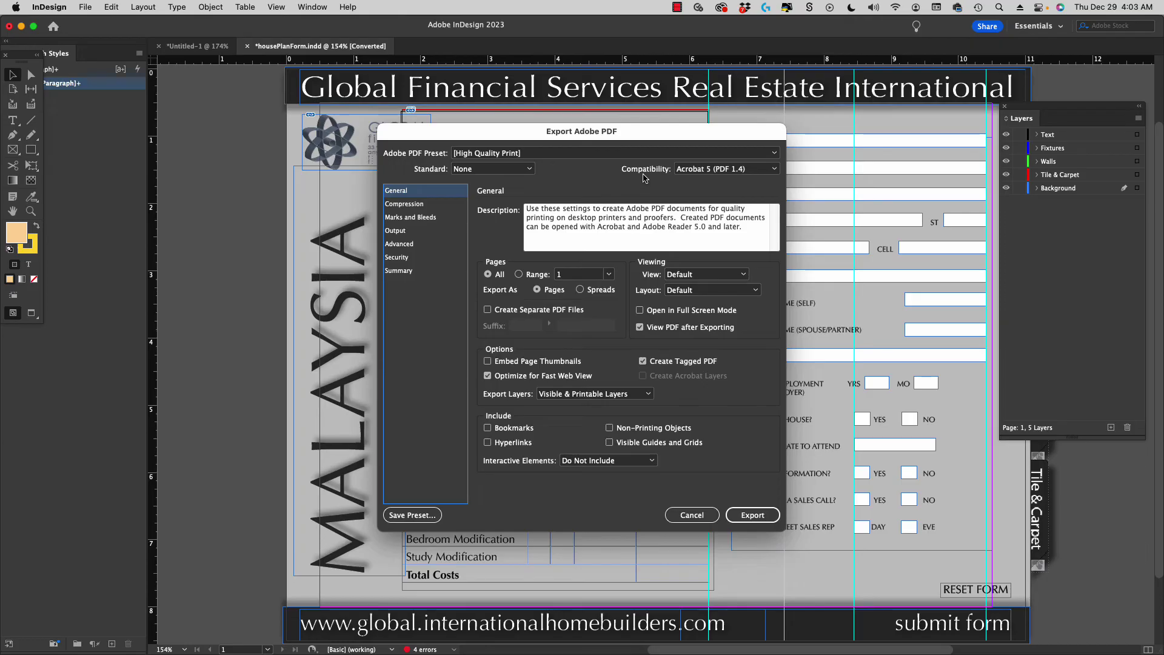
Set the PDF export's compatibility to Acrobat 6 (PDF 1.5) and enable the creation of Acrobat layers.
{"action": "left_click", "coordinate": [776, 170]}
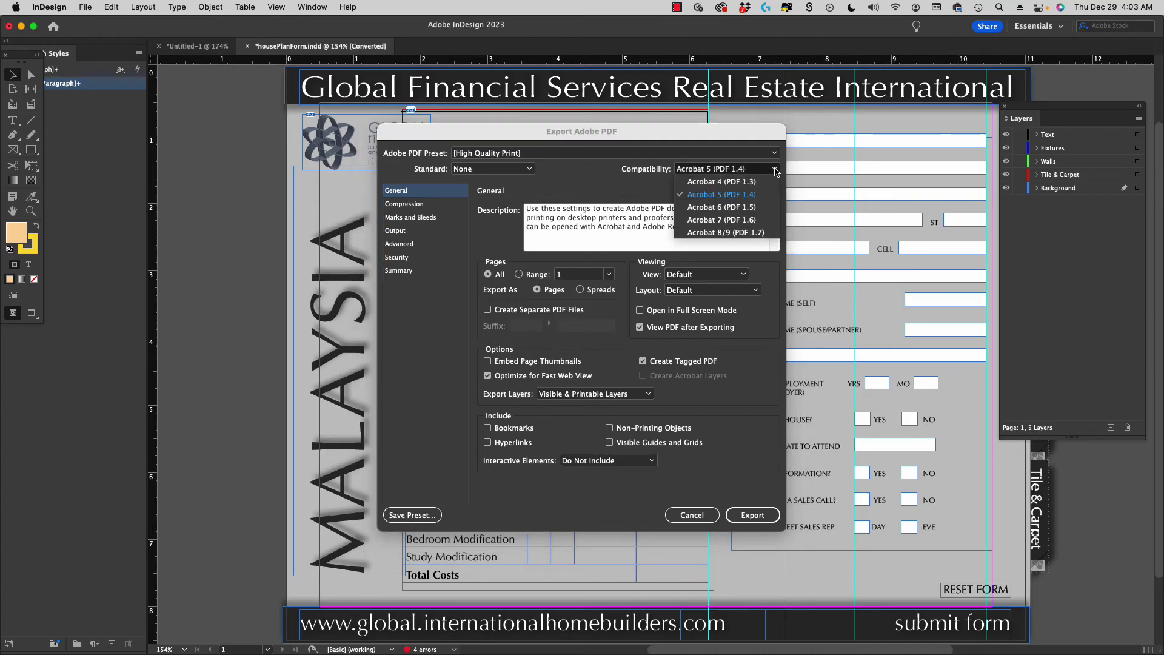
{"action": "left_click", "coordinate": [706, 209]}
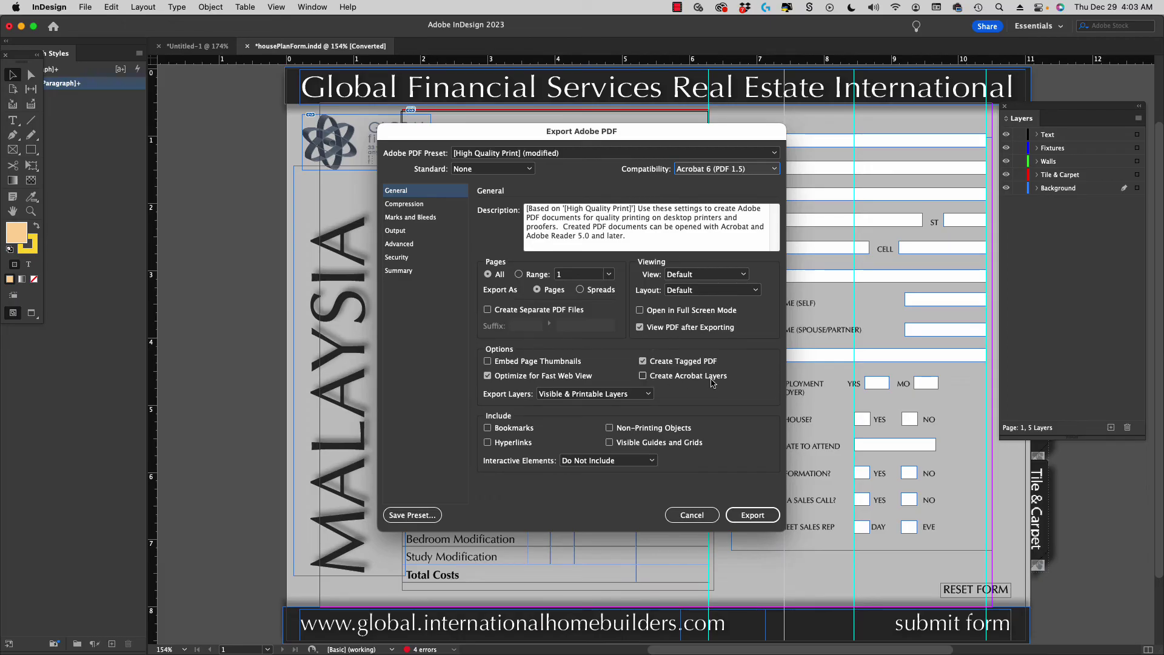
{"action": "left_click", "coordinate": [643, 377]}
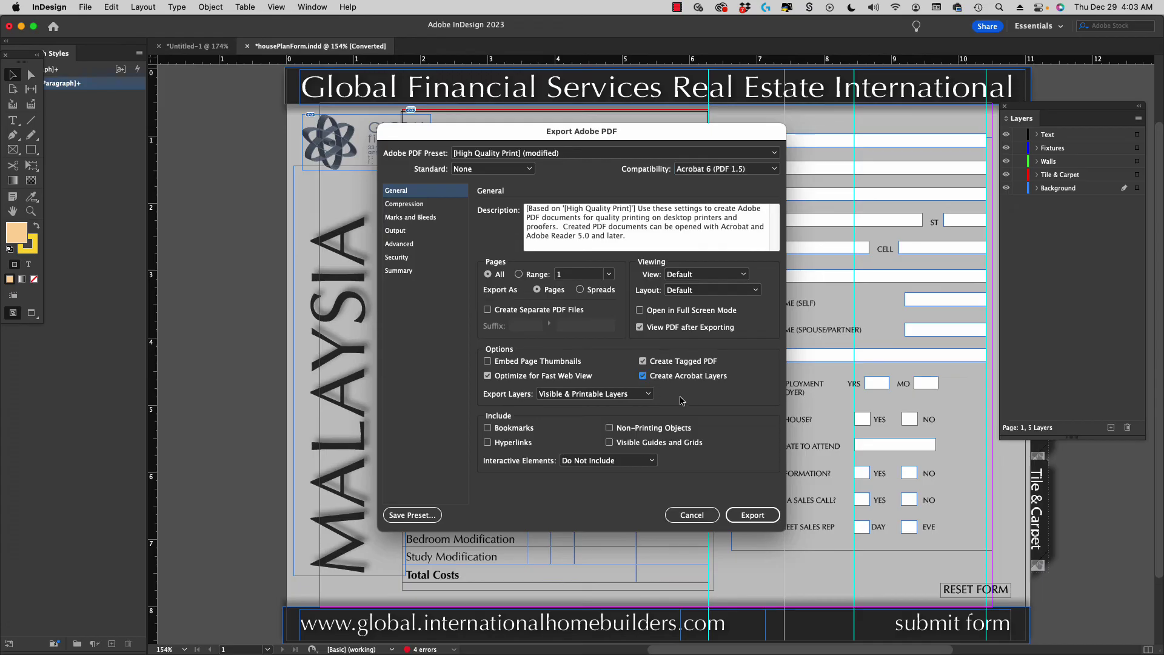